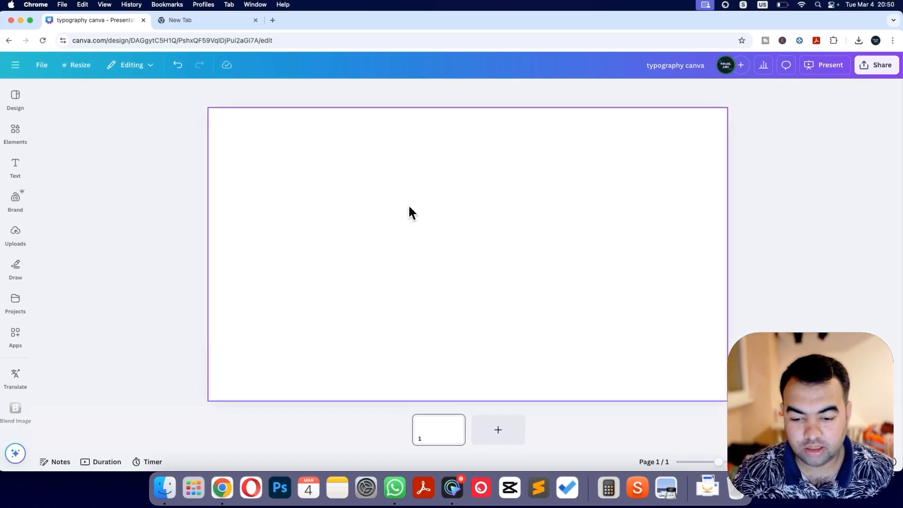
Place the banana_each_500x500_.webp image from the Desktop folder onto the blank page.
{"action": "left_click", "coordinate": [166, 490]}
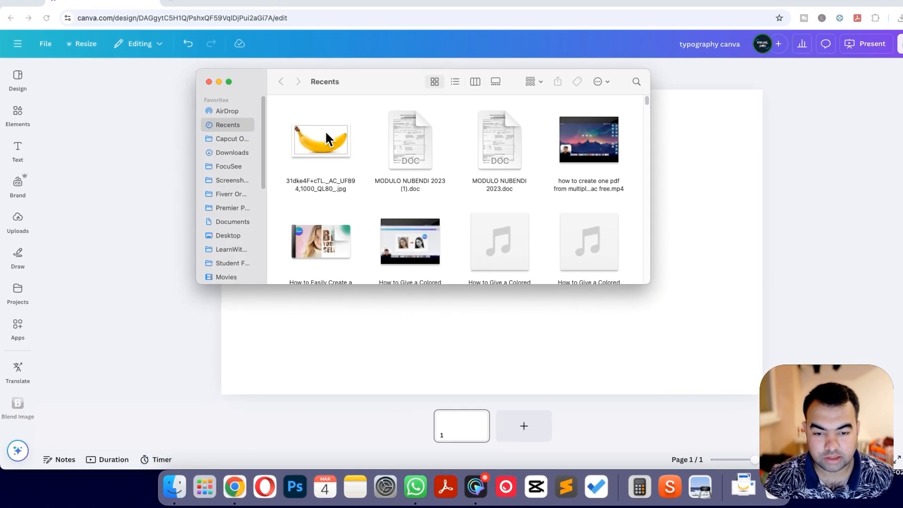
{"action": "left_click", "coordinate": [240, 236]}
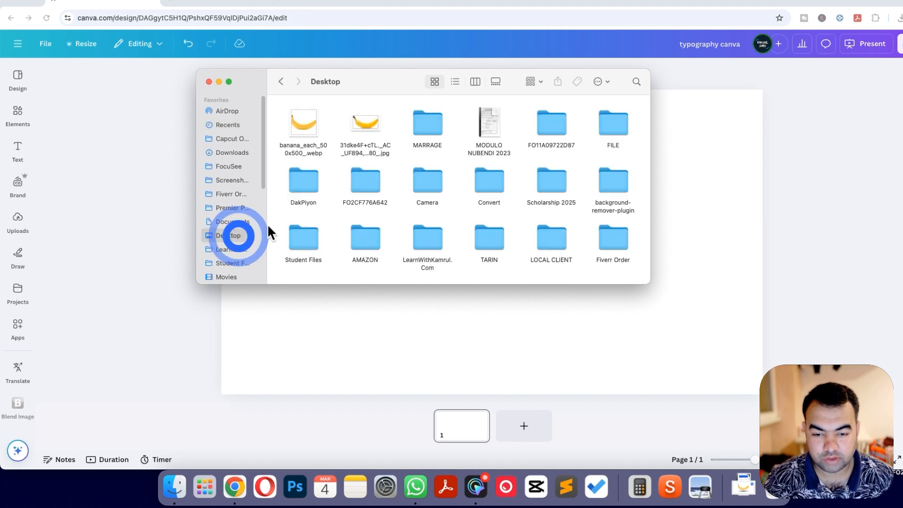
{"action": "left_click_drag", "start_coordinate": [312, 125], "coordinate": [425, 233]}
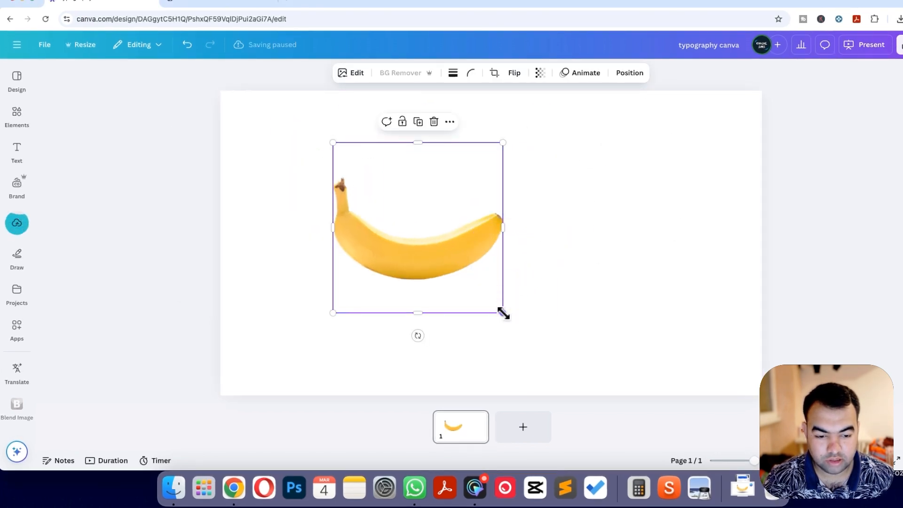
Enlarge the banana image, tilt it slightly counterclockwise and center it on the page.
{"action": "left_click_drag", "start_coordinate": [503, 314], "coordinate": [611, 346]}
{"action": "left_click_drag", "start_coordinate": [540, 309], "coordinate": [579, 266]}
{"action": "left_click_drag", "start_coordinate": [656, 237], "coordinate": [656, 230]}
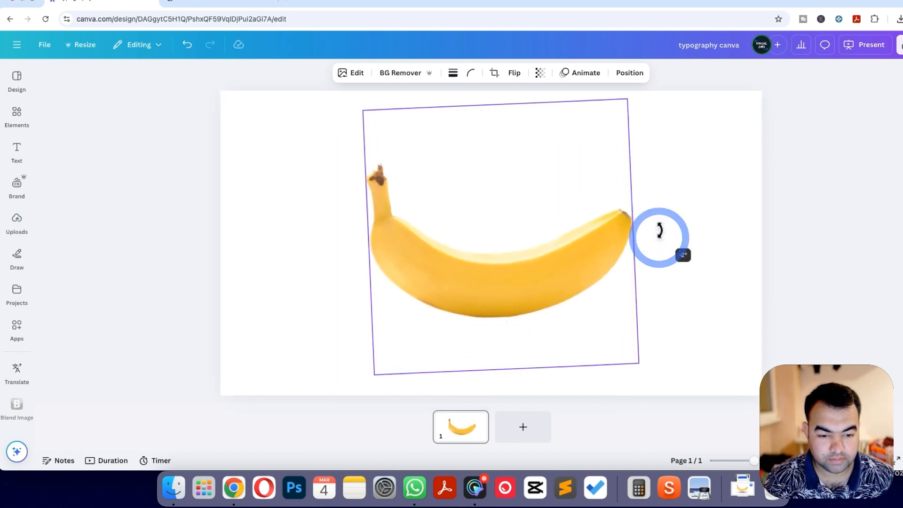
{"action": "left_click_drag", "start_coordinate": [575, 242], "coordinate": [566, 233]}
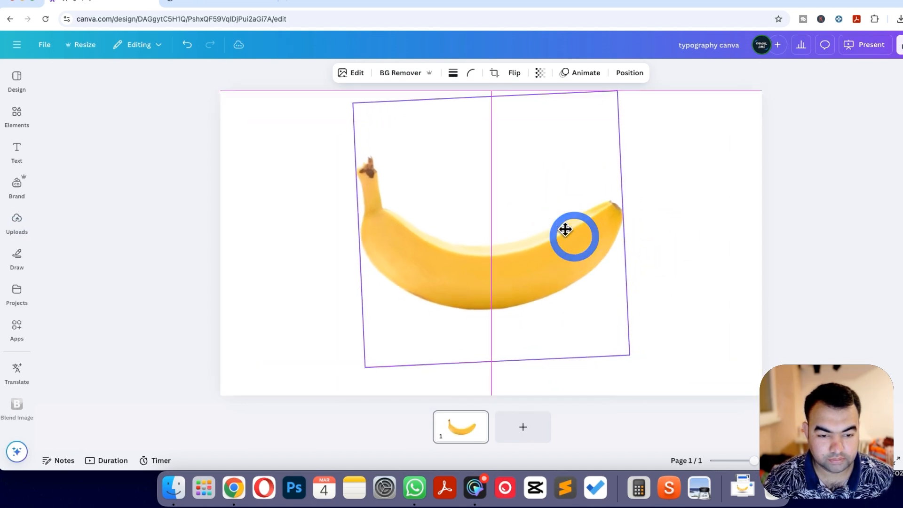
{"action": "left_click", "coordinate": [677, 322]}
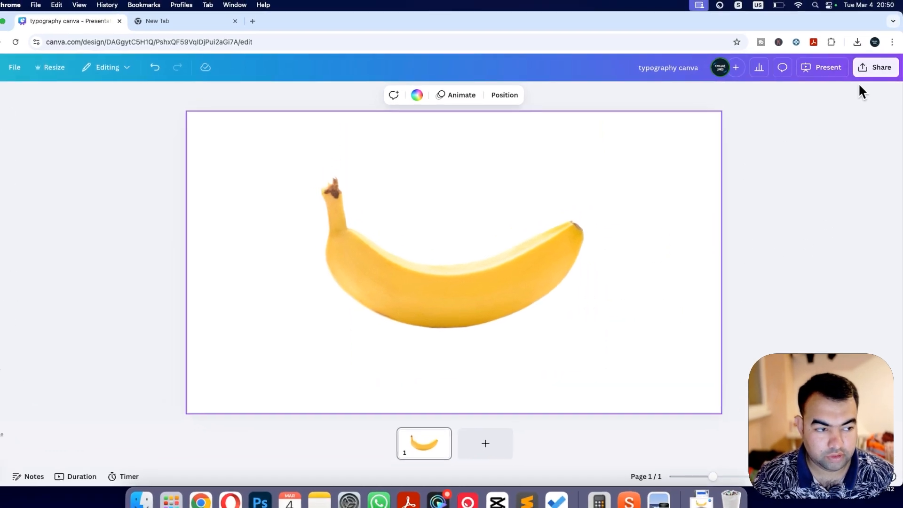
Download the banana design as a PNG at size 1 (1,920 × 1,080 px).
{"action": "left_click", "coordinate": [866, 73]}
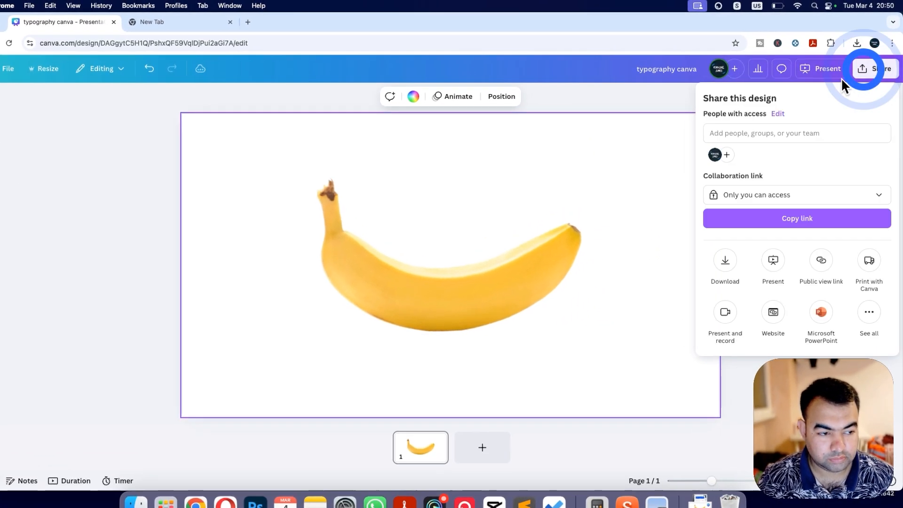
{"action": "left_click", "coordinate": [725, 267]}
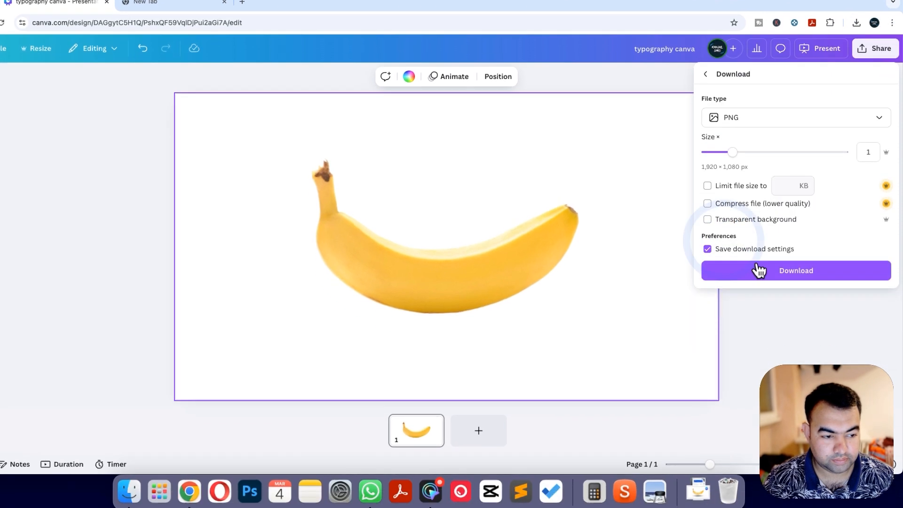
{"action": "left_click", "coordinate": [772, 291]}
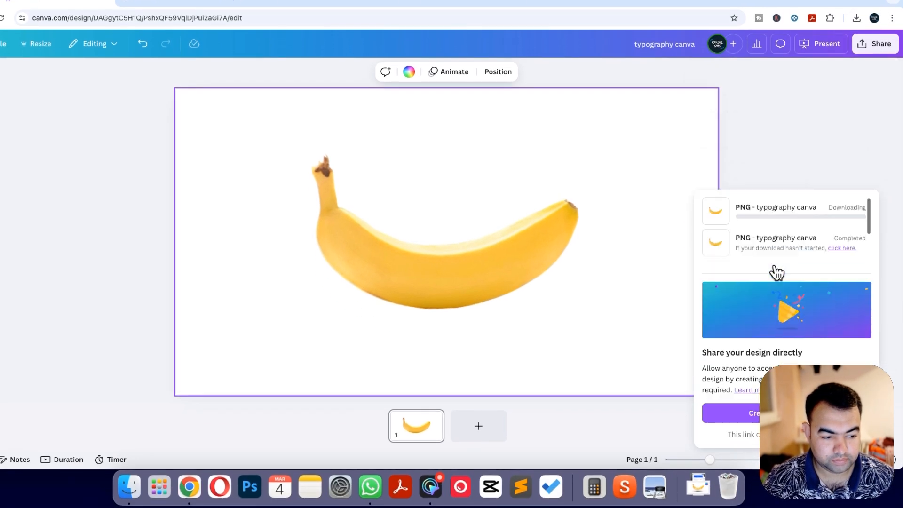
{"action": "left_click", "coordinate": [737, 156]}
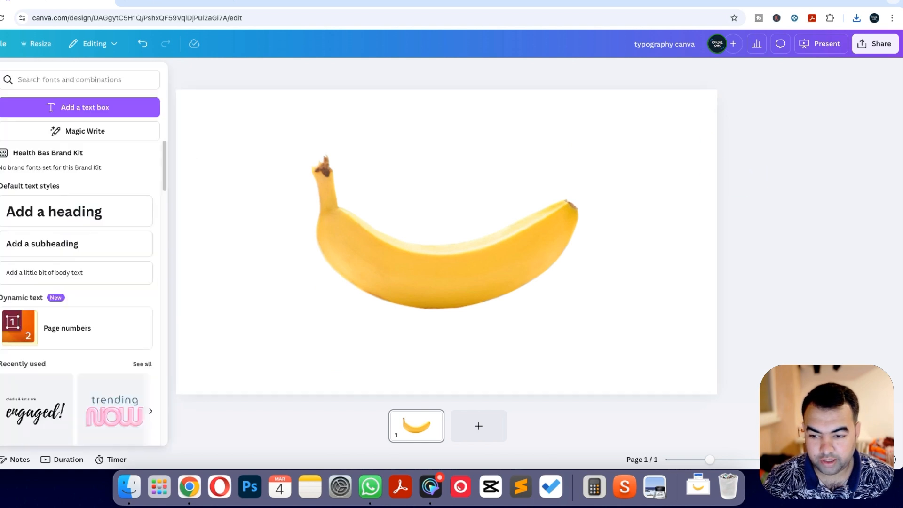
Search the apps for "text" and open the Textsmith app.
{"action": "left_click", "coordinate": [17, 136]}
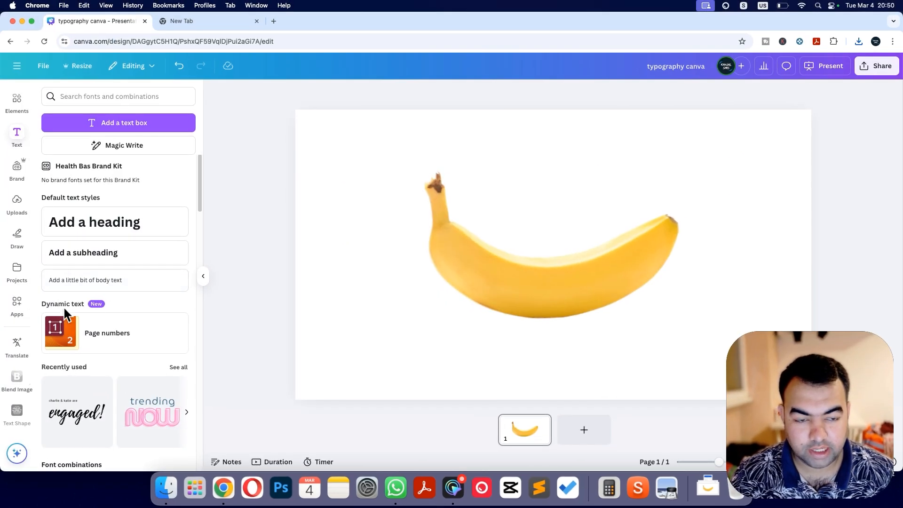
{"action": "left_click", "coordinate": [21, 309]}
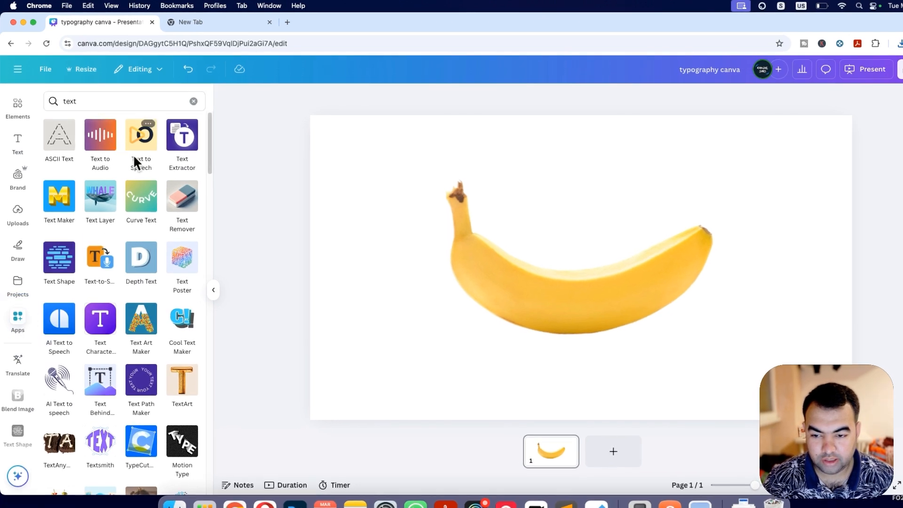
{"action": "scroll", "coordinate": [175, 273], "scroll_direction": "down", "scroll_amount": 5}
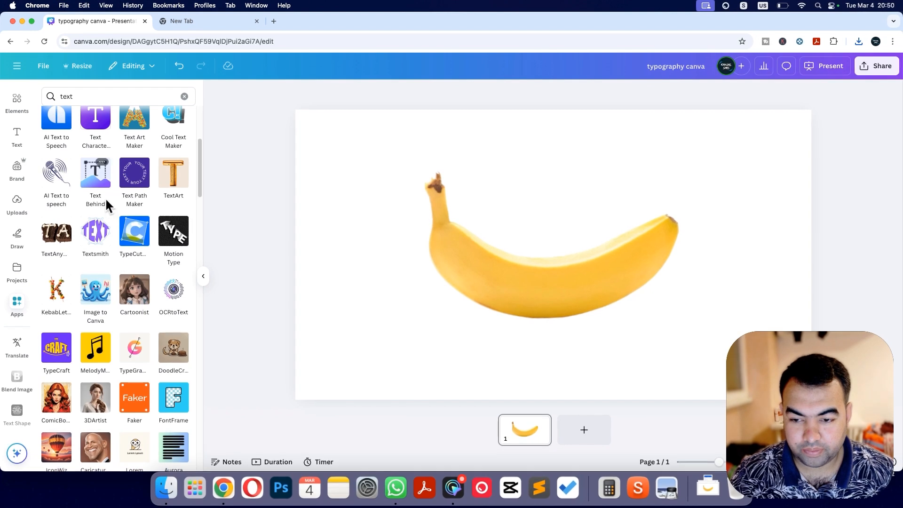
{"action": "left_click", "coordinate": [99, 233]}
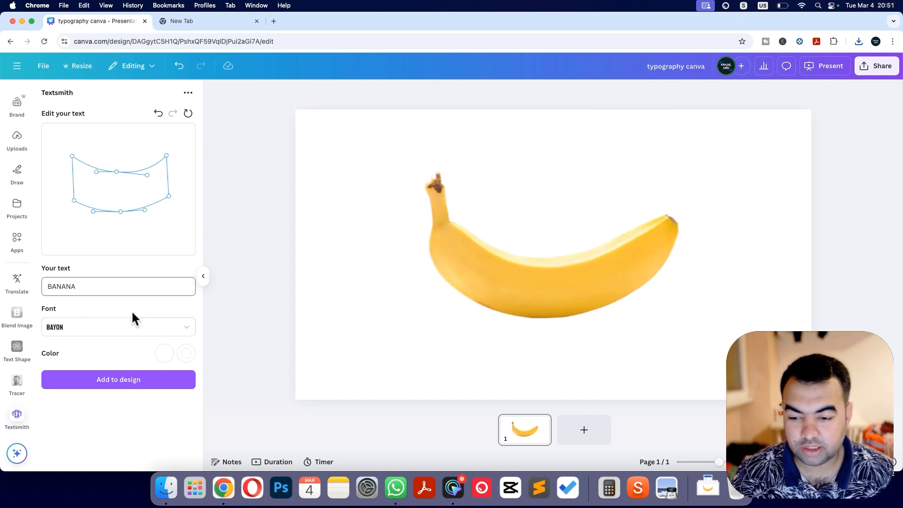
Set both the fill and outline colors of the BANANA text in Textsmith to black #000000.
{"action": "left_click", "coordinate": [164, 357]}
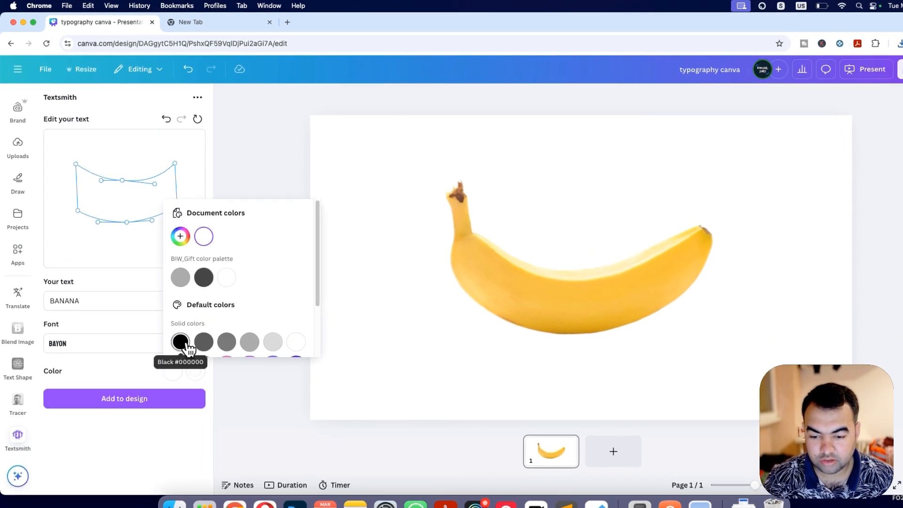
{"action": "left_click", "coordinate": [184, 343]}
{"action": "left_click", "coordinate": [195, 372]}
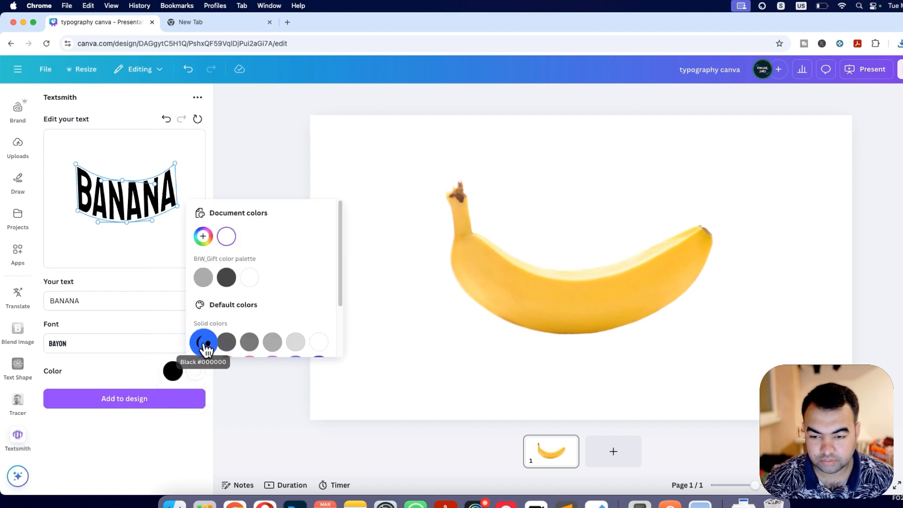
{"action": "left_click", "coordinate": [205, 347]}
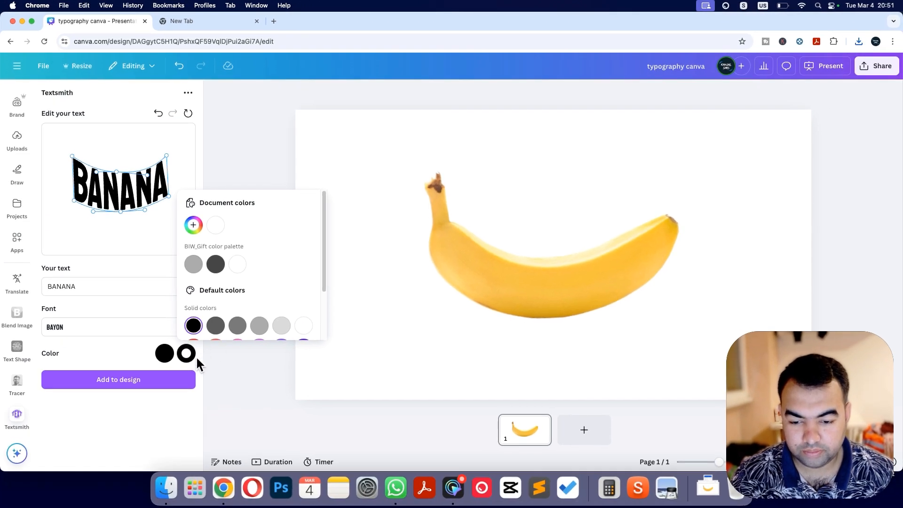
{"action": "left_click", "coordinate": [195, 355]}
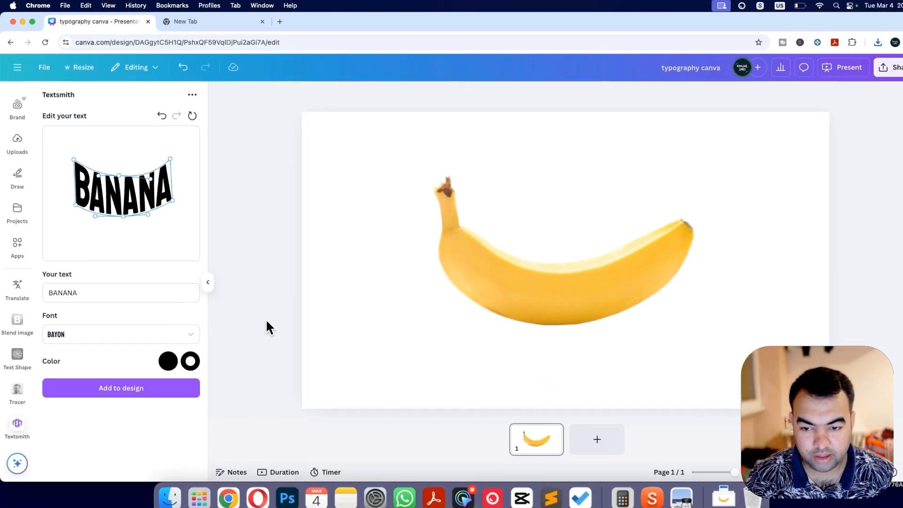
Add the curved BANANA text to the design and scale it down to fit the banana's body.
{"action": "left_click", "coordinate": [148, 388]}
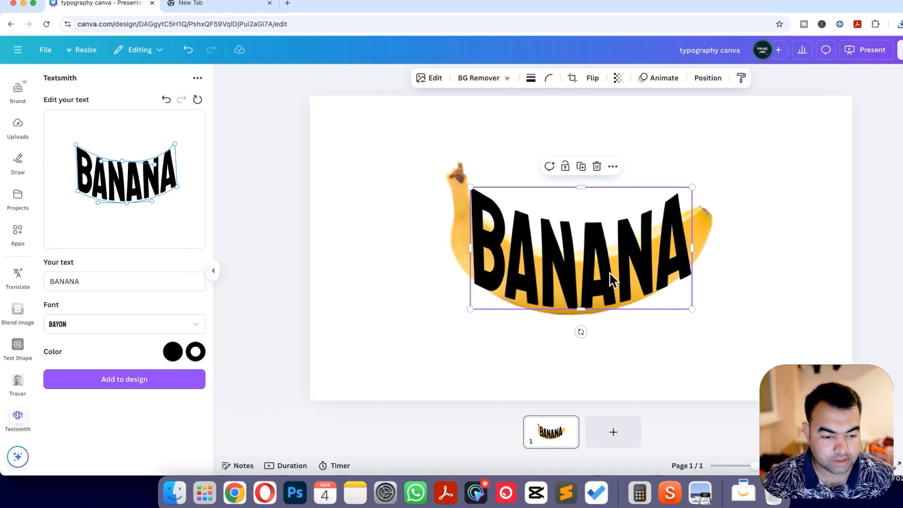
{"action": "left_click_drag", "start_coordinate": [610, 279], "coordinate": [609, 283]}
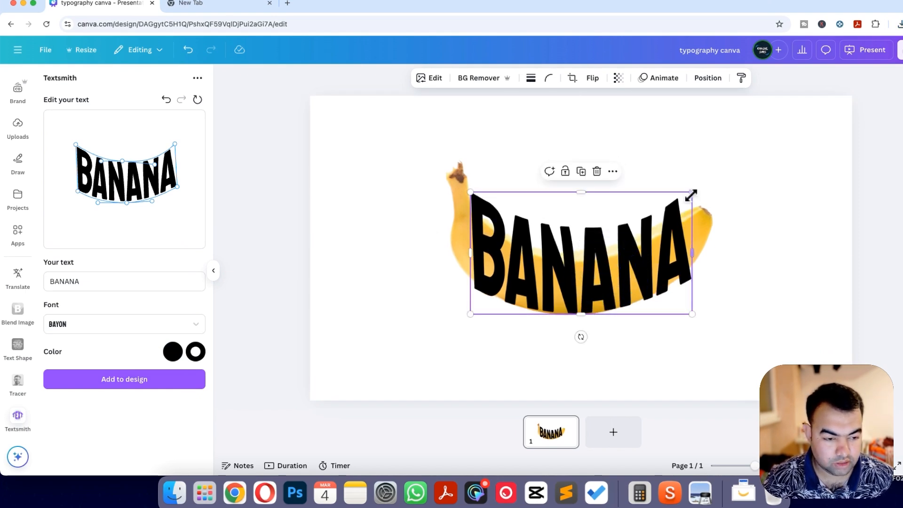
{"action": "left_click_drag", "start_coordinate": [689, 197], "coordinate": [637, 225]}
{"action": "left_click_drag", "start_coordinate": [623, 266], "coordinate": [645, 270]}
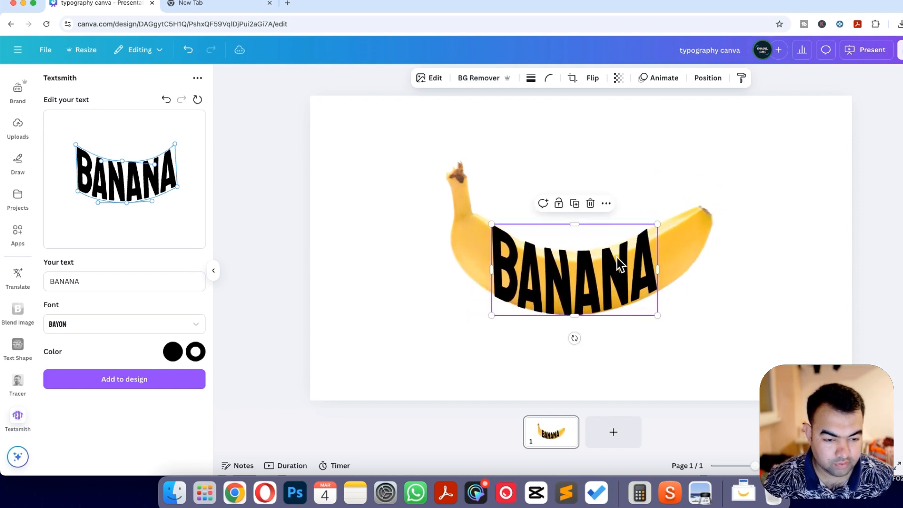
{"action": "left_click_drag", "start_coordinate": [658, 224], "coordinate": [645, 259]}
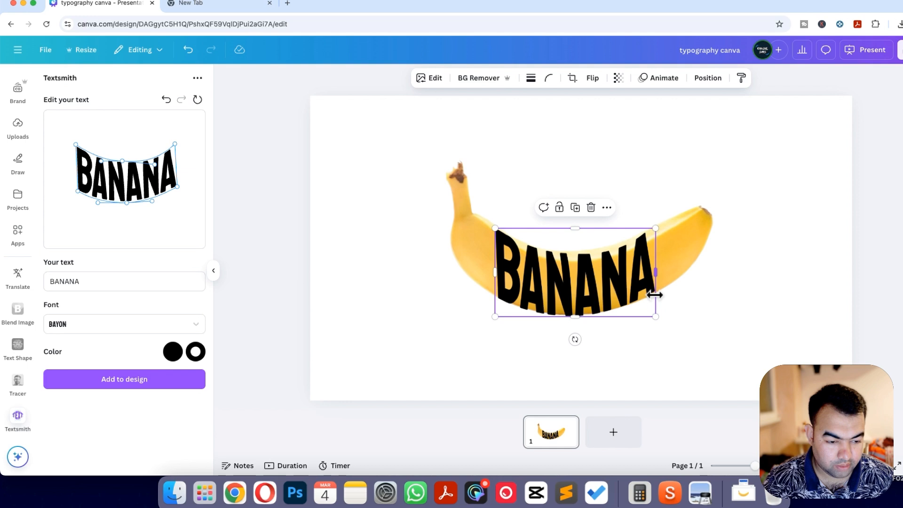
{"action": "left_click", "coordinate": [747, 314]}
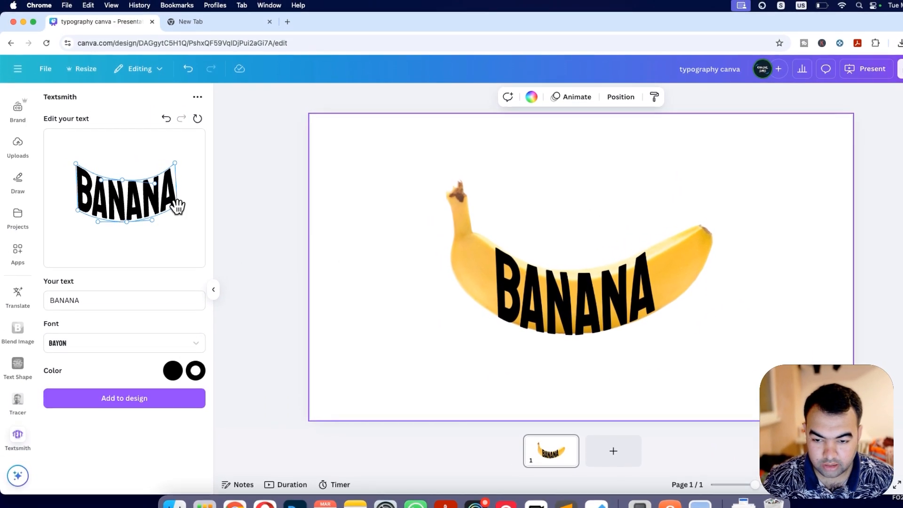
Adjust the lower end corner of the BANANA text's warp, add the reshaped text to the design and delete the previous copy.
{"action": "left_click", "coordinate": [177, 207]}
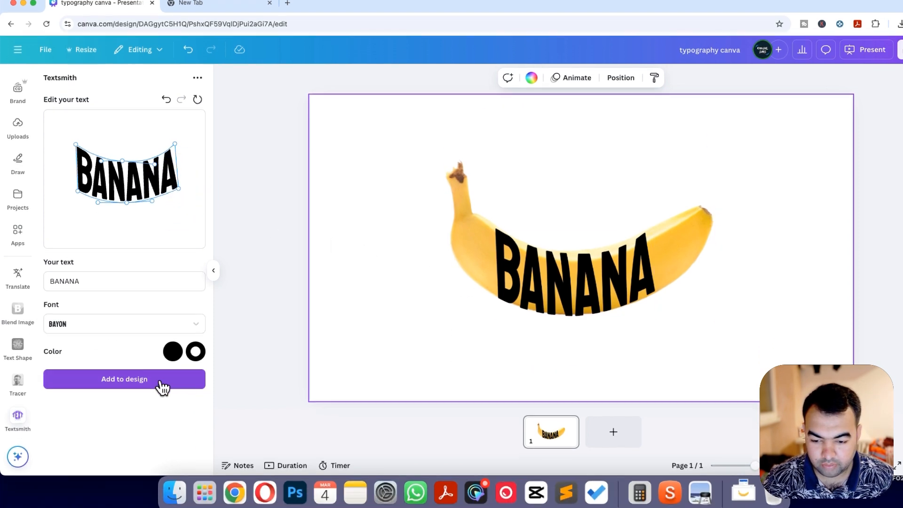
{"action": "left_click", "coordinate": [161, 395]}
{"action": "left_click_drag", "start_coordinate": [591, 264], "coordinate": [641, 256]}
{"action": "left_click", "coordinate": [628, 280]}
{"action": "key", "text": "Delete"}
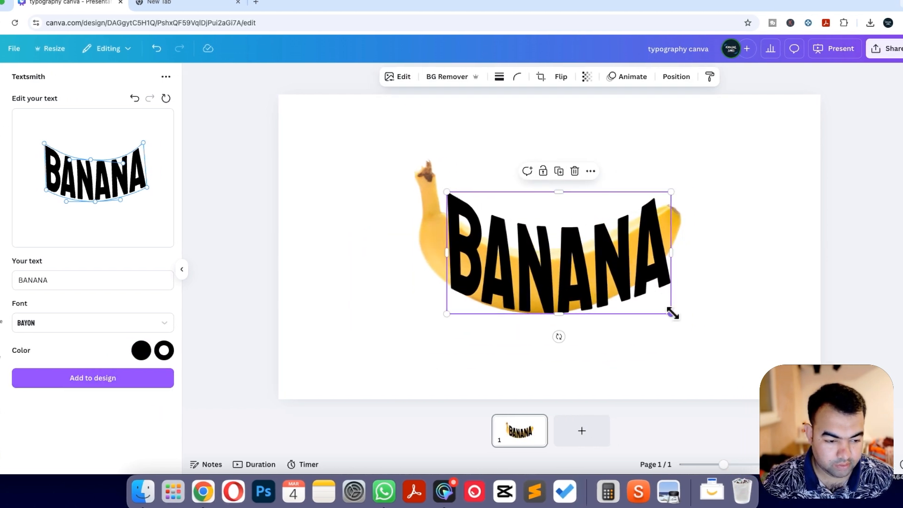
Scale and position the new BANANA text over the banana's body, and fine-tune the upper end corner of its warp.
{"action": "left_click_drag", "start_coordinate": [678, 313], "coordinate": [612, 266]}
{"action": "left_click_drag", "start_coordinate": [565, 244], "coordinate": [575, 284]}
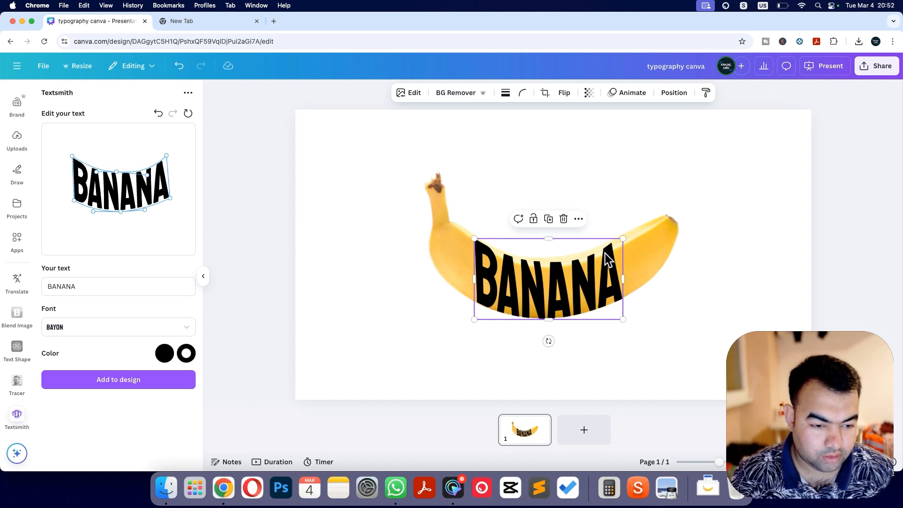
{"action": "left_click_drag", "start_coordinate": [623, 239], "coordinate": [627, 236]}
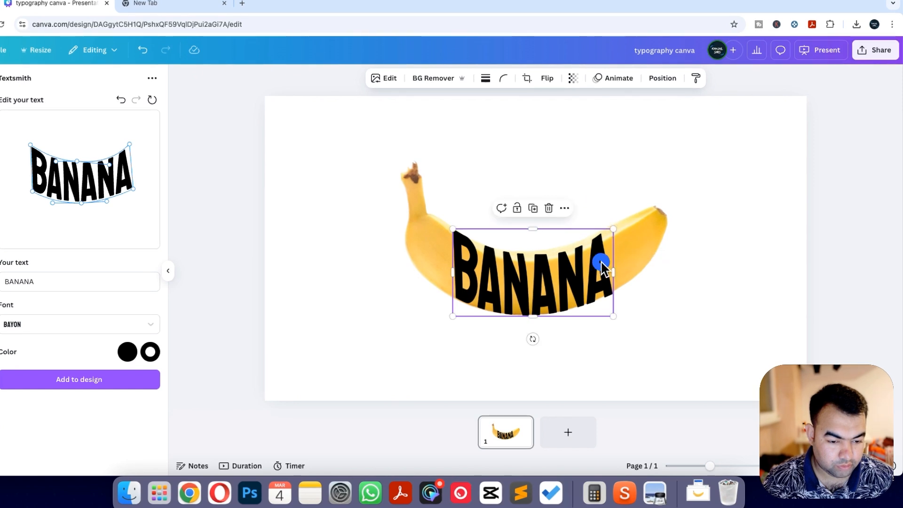
{"action": "left_click_drag", "start_coordinate": [602, 266], "coordinate": [599, 262]}
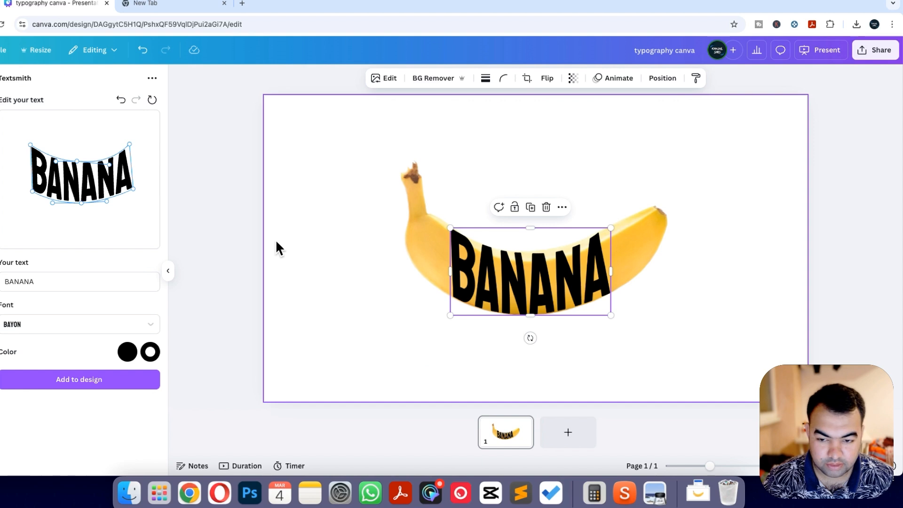
{"action": "left_click", "coordinate": [130, 143]}
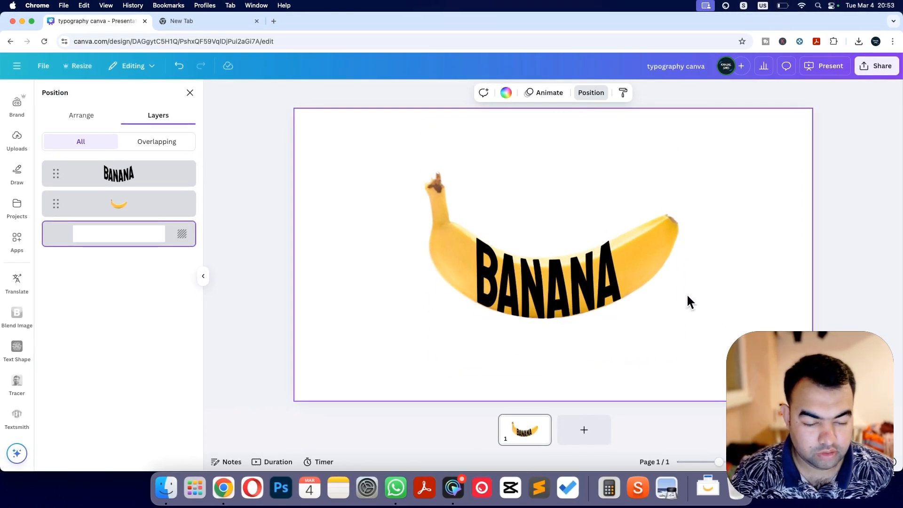
Delete the banana image, leaving only the curved BANANA text on the page.
{"action": "left_click", "coordinate": [653, 245]}
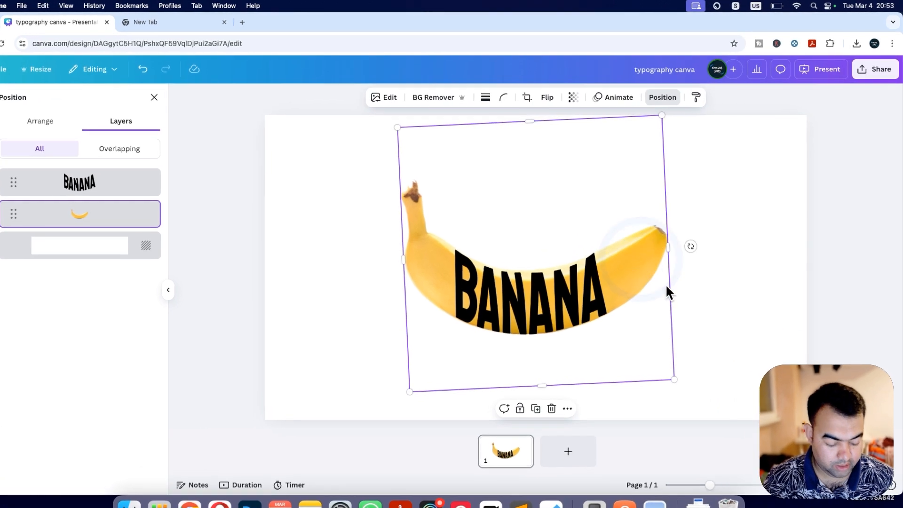
{"action": "key", "text": "Delete"}
{"action": "left_click", "coordinate": [842, 305]}
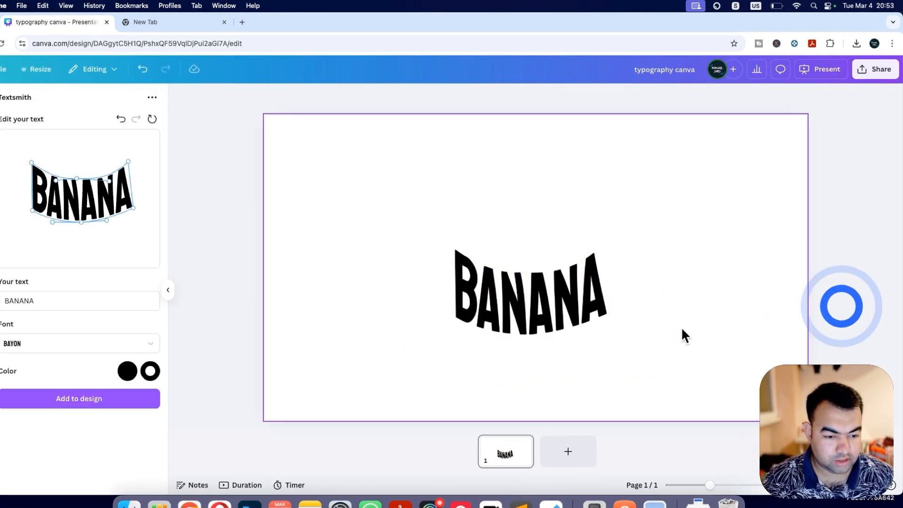
Download the text-only BANANA design as a PNG at size 1 (1,920 × 1,080 px).
{"action": "left_click", "coordinate": [868, 71]}
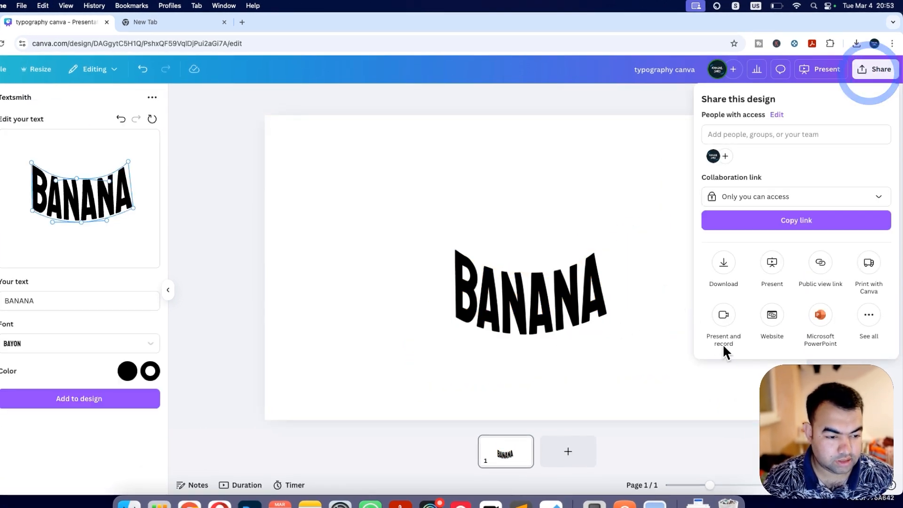
{"action": "left_click", "coordinate": [724, 264]}
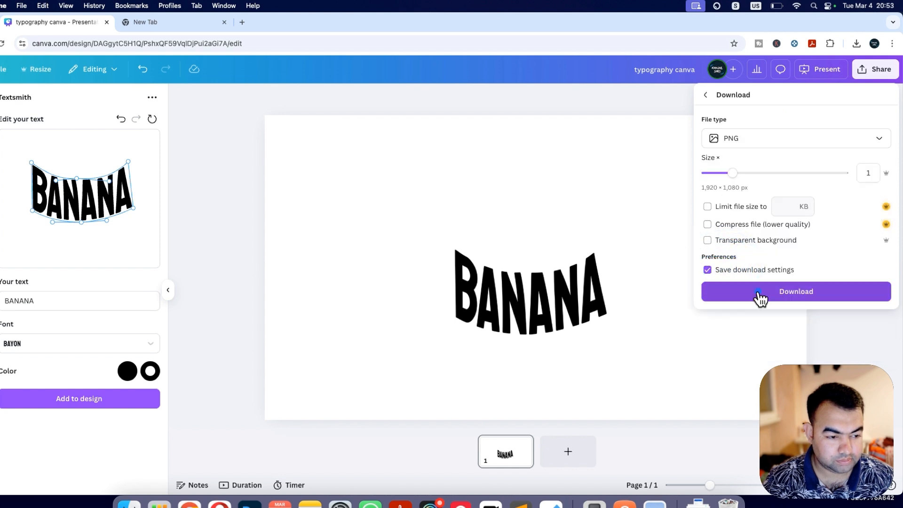
{"action": "left_click", "coordinate": [759, 297]}
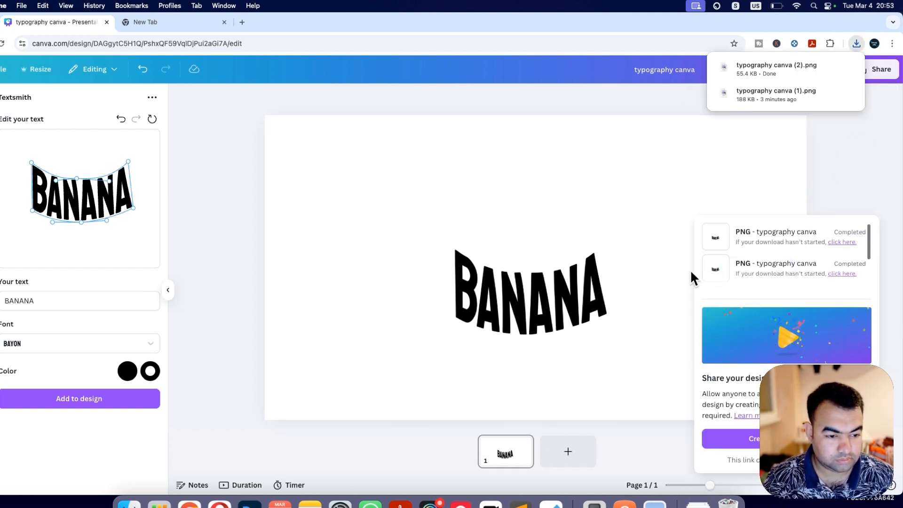
{"action": "left_click", "coordinate": [832, 181]}
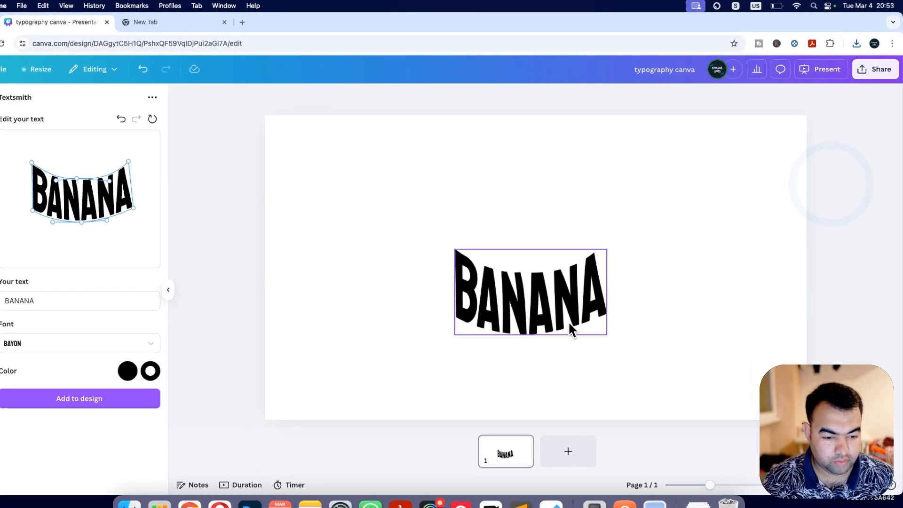
Replace the BANANA text on the page with the downloaded banana image, enlarged to fill the whole page.
{"action": "left_click", "coordinate": [560, 301]}
{"action": "key", "text": "BackSpace"}
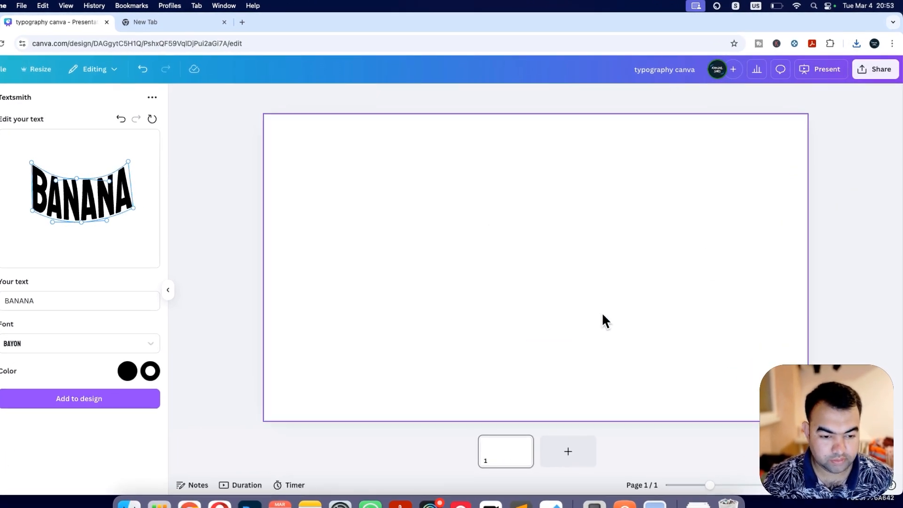
{"action": "left_click", "coordinate": [836, 227]}
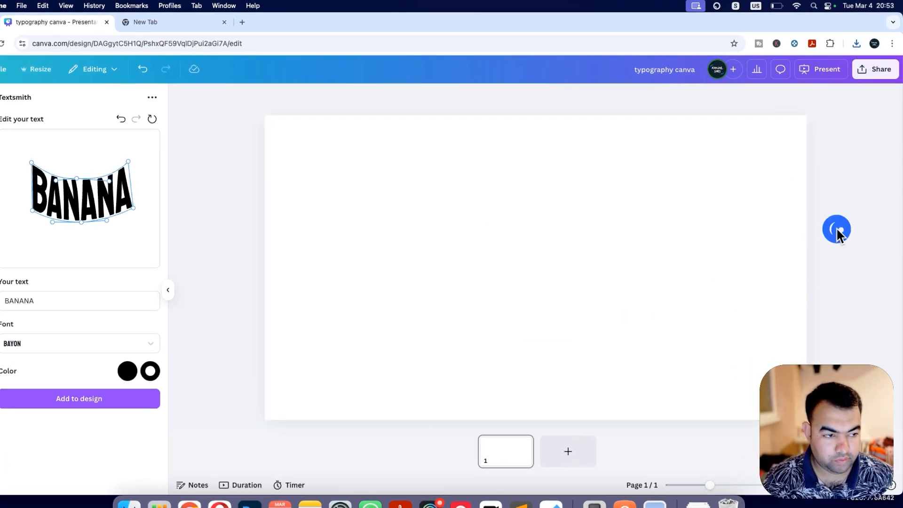
{"action": "left_click", "coordinate": [856, 44]}
{"action": "left_click_drag", "start_coordinate": [759, 115], "coordinate": [448, 179]}
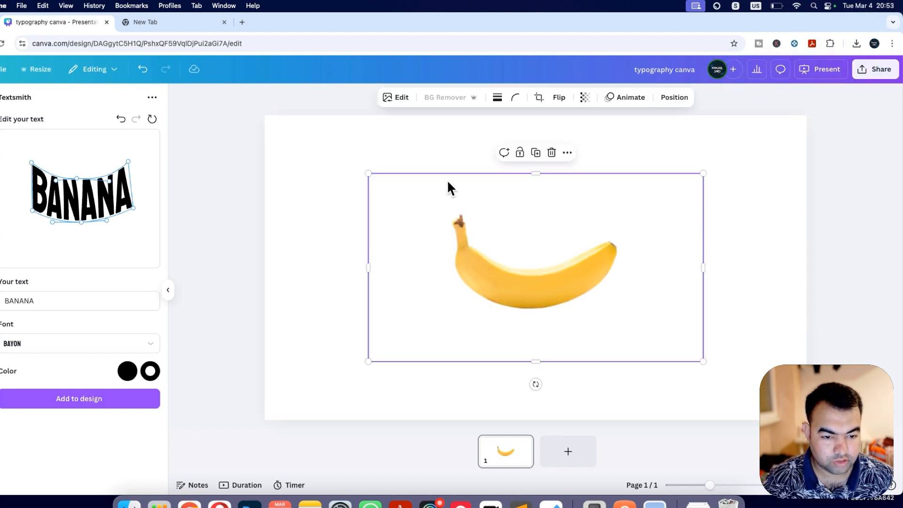
{"action": "left_click_drag", "start_coordinate": [534, 262], "coordinate": [427, 210]}
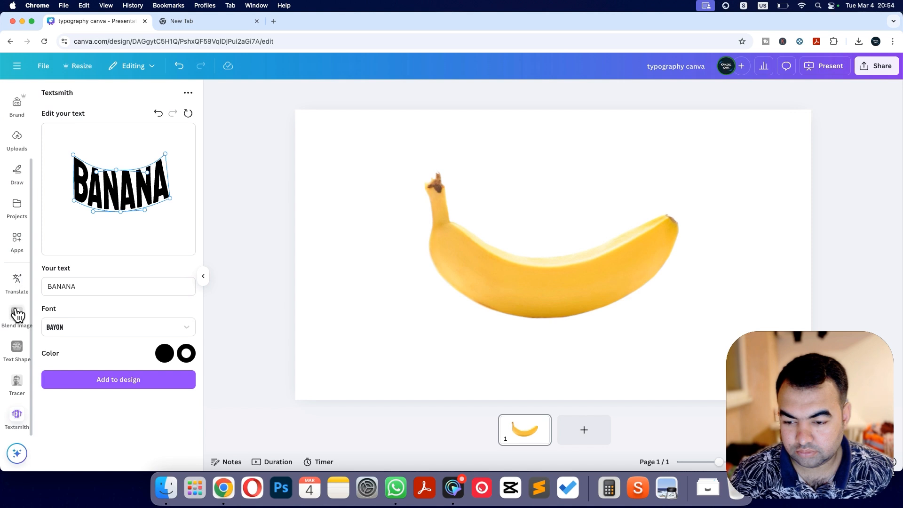
Search the Canva apps for "blend" and open the Blend Image app.
{"action": "left_click", "coordinate": [17, 243]}
{"action": "left_click", "coordinate": [183, 96]}
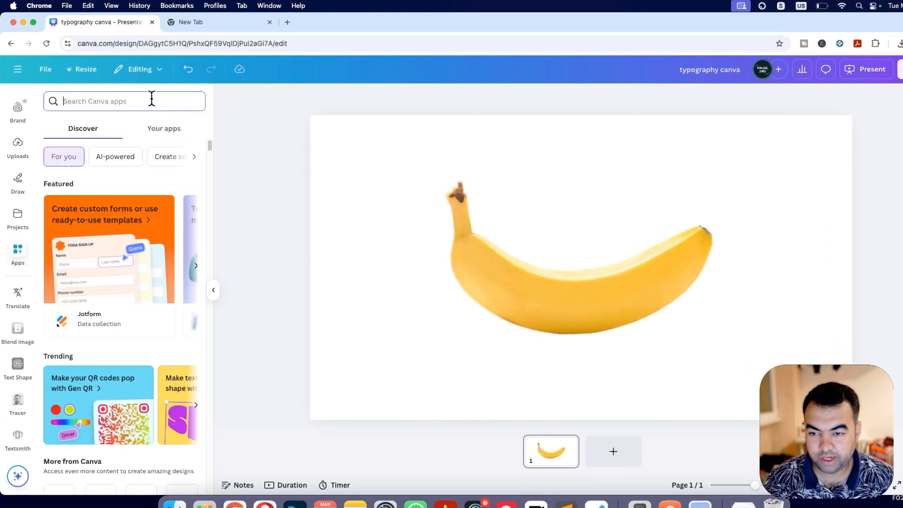
{"action": "left_click", "coordinate": [151, 99]}
{"action": "type", "text": "bb"}
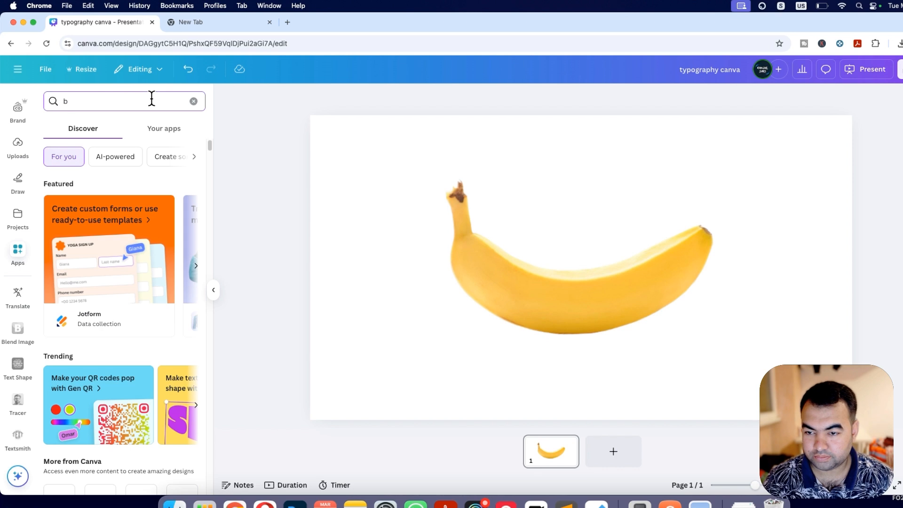
{"action": "type", "text": "lend"}
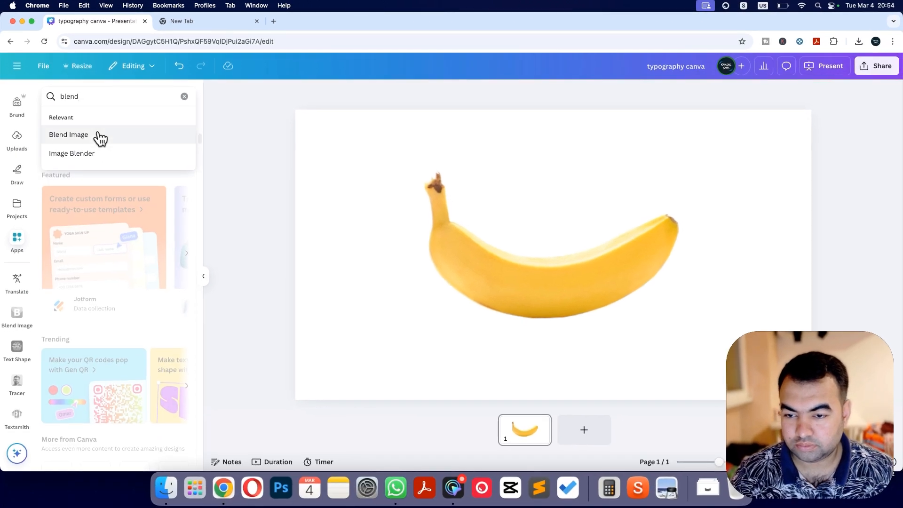
{"action": "left_click", "coordinate": [103, 137]}
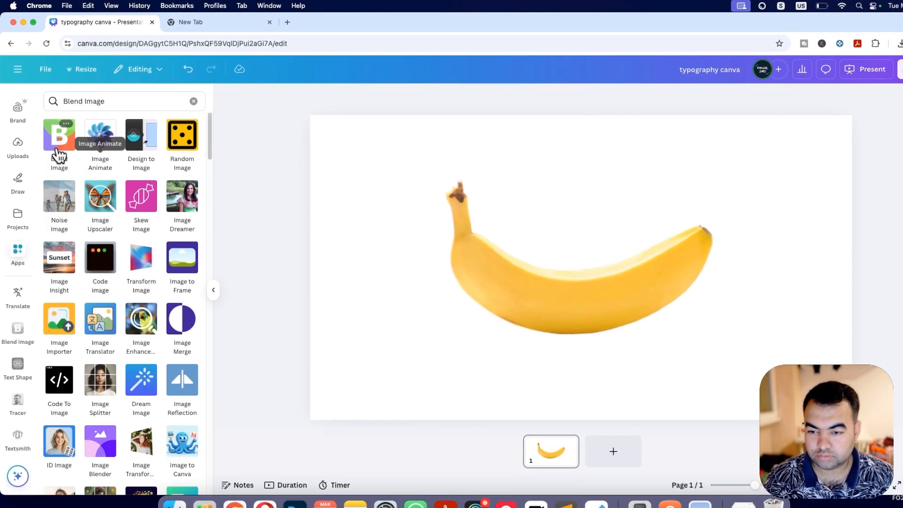
{"action": "left_click", "coordinate": [58, 146]}
Clear the old blend layers, then load typography canva (1).png as the bottom layer and typography canva (2).png as the top layer.
{"action": "left_click", "coordinate": [190, 170]}
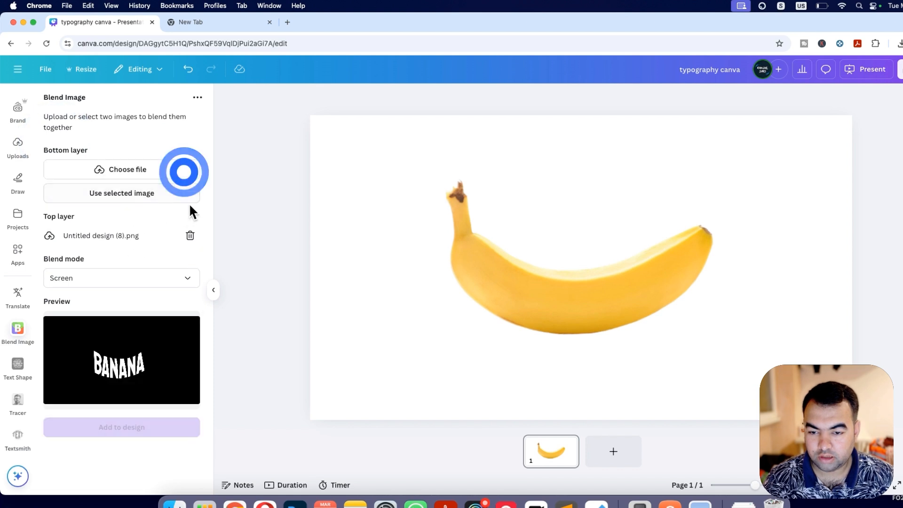
{"action": "left_click", "coordinate": [189, 234]}
{"action": "left_click", "coordinate": [120, 169]}
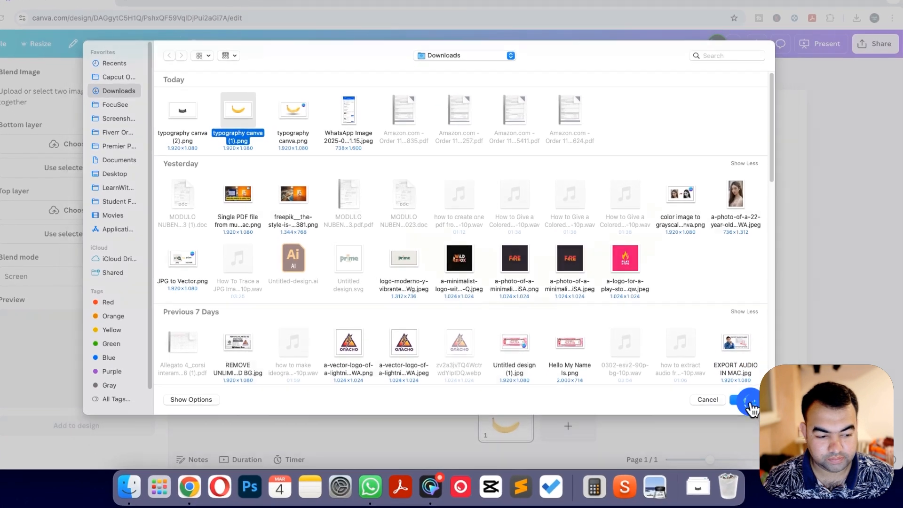
{"action": "left_click", "coordinate": [791, 425]}
{"action": "left_click", "coordinate": [94, 186]}
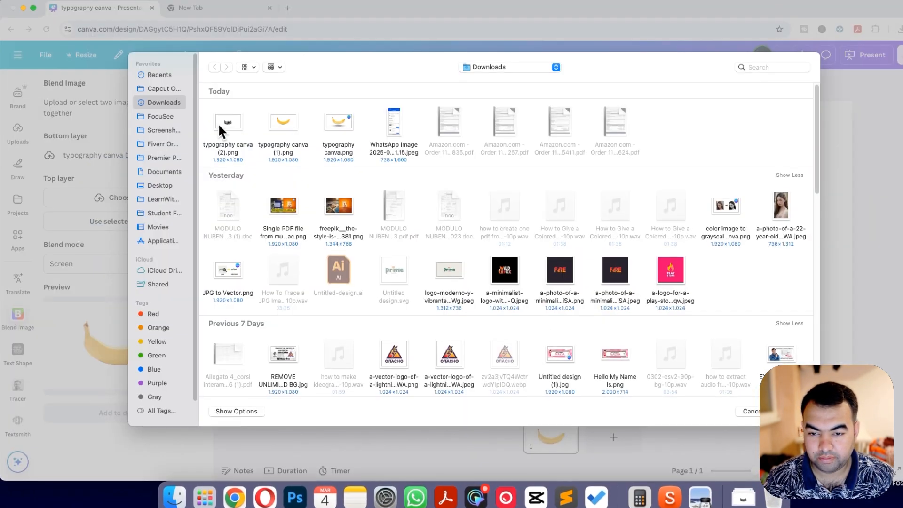
{"action": "left_click", "coordinate": [225, 115]}
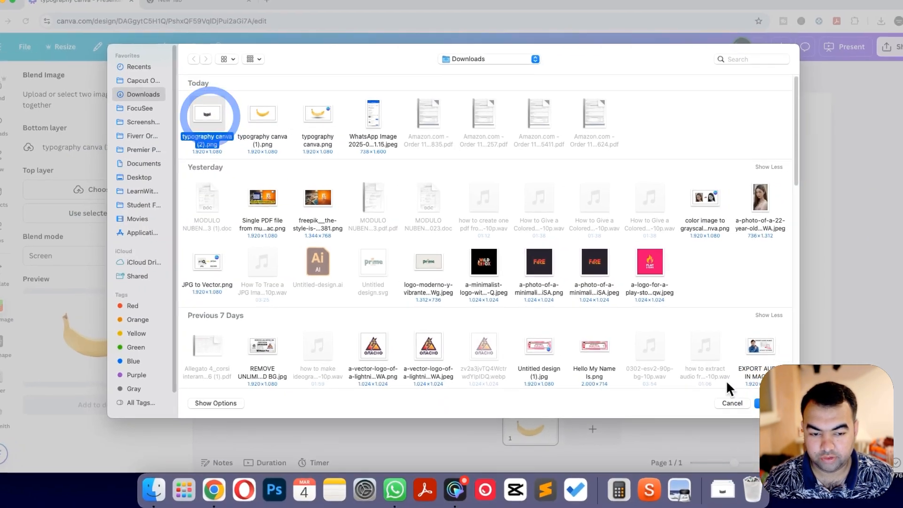
{"action": "left_click", "coordinate": [795, 411]}
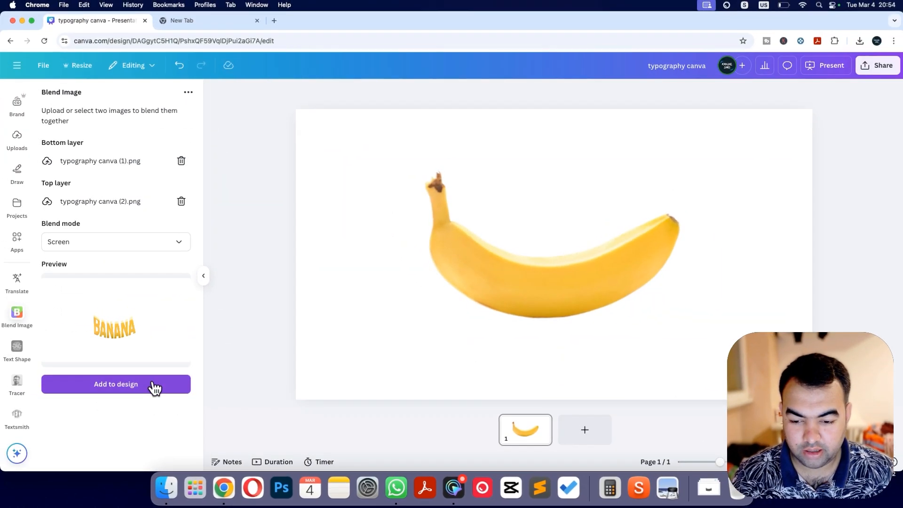
Add the Screen-blended BANANA image to the design and scale it to cover the whole page.
{"action": "left_click", "coordinate": [161, 382]}
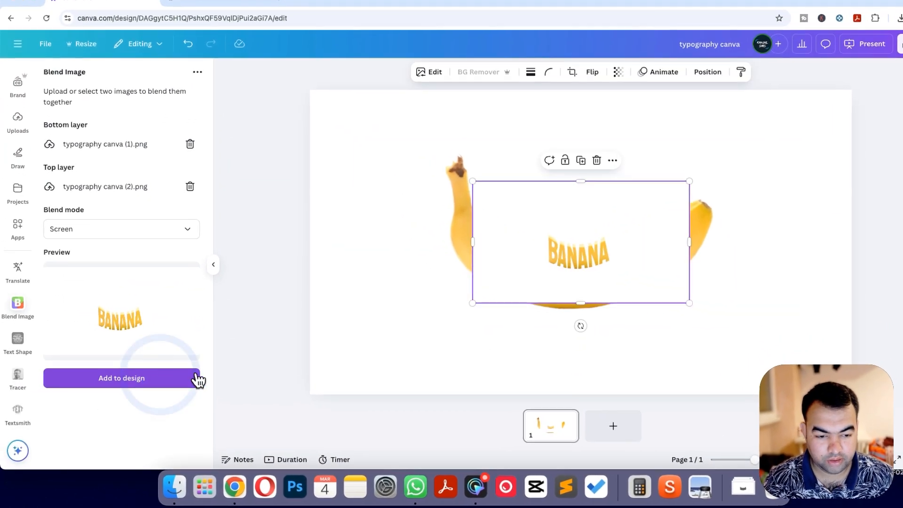
{"action": "left_click_drag", "start_coordinate": [604, 279], "coordinate": [477, 218]}
{"action": "left_click_drag", "start_coordinate": [445, 196], "coordinate": [443, 192]}
{"action": "left_click_drag", "start_coordinate": [538, 222], "coordinate": [807, 394]}
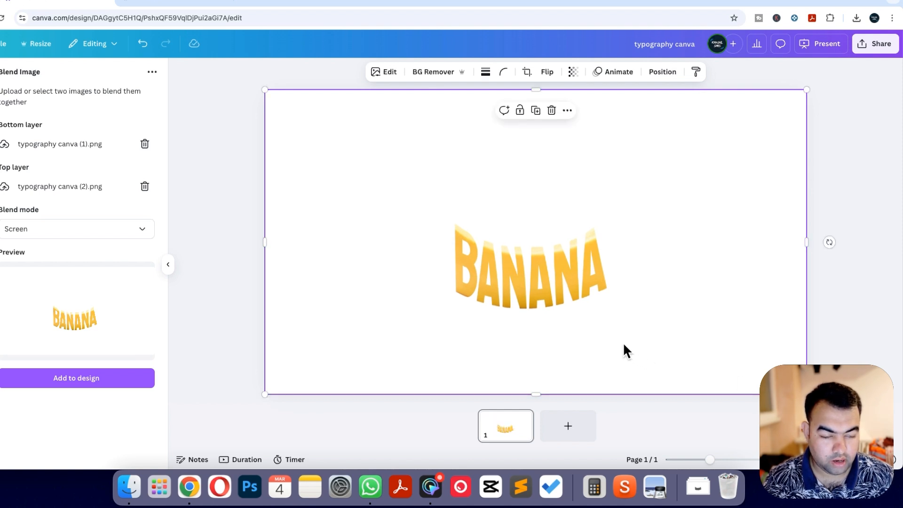
Crop both sides of the blended image to the first B and last A, and align a duplicate exactly over it.
{"action": "left_click_drag", "start_coordinate": [267, 244], "coordinate": [460, 277]}
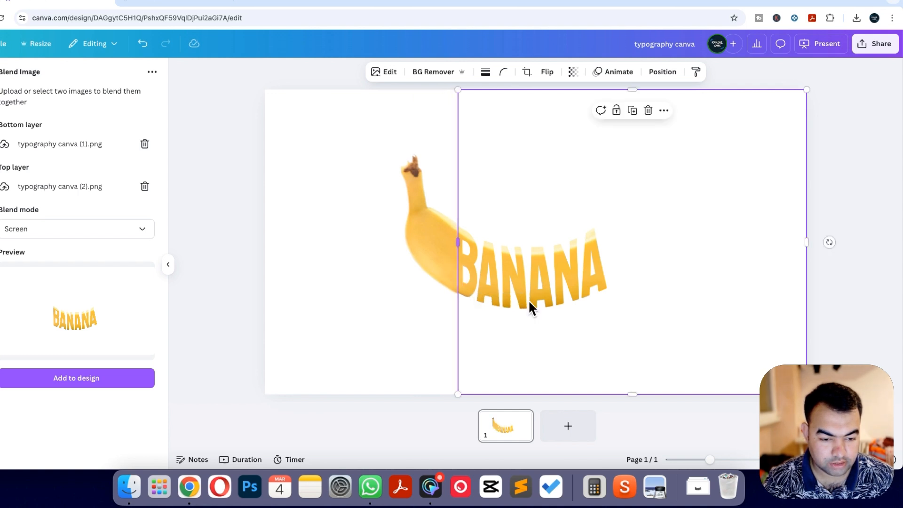
{"action": "left_click_drag", "start_coordinate": [806, 245], "coordinate": [600, 246]}
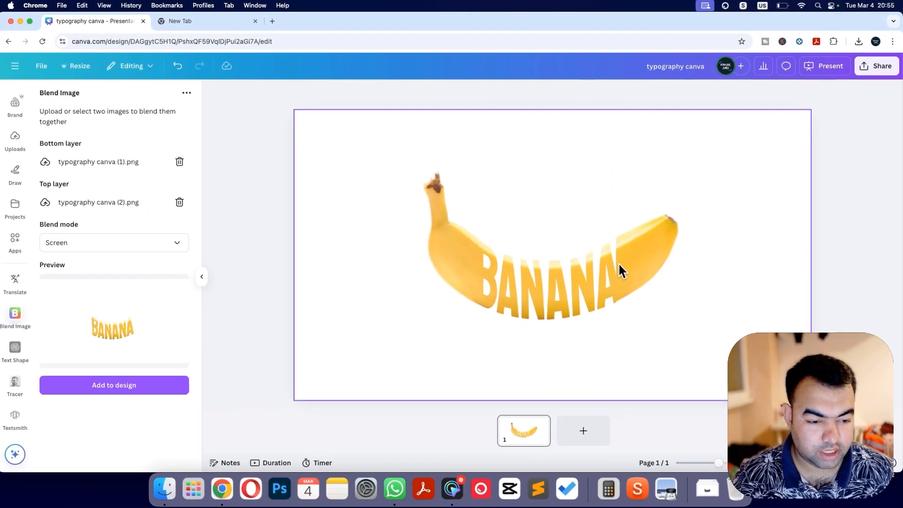
{"action": "left_click", "coordinate": [568, 288]}
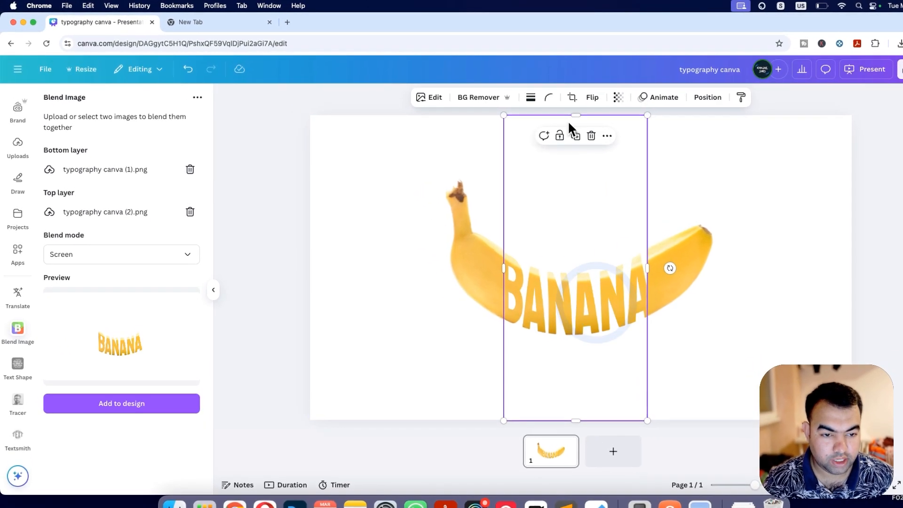
{"action": "left_click", "coordinate": [576, 136]}
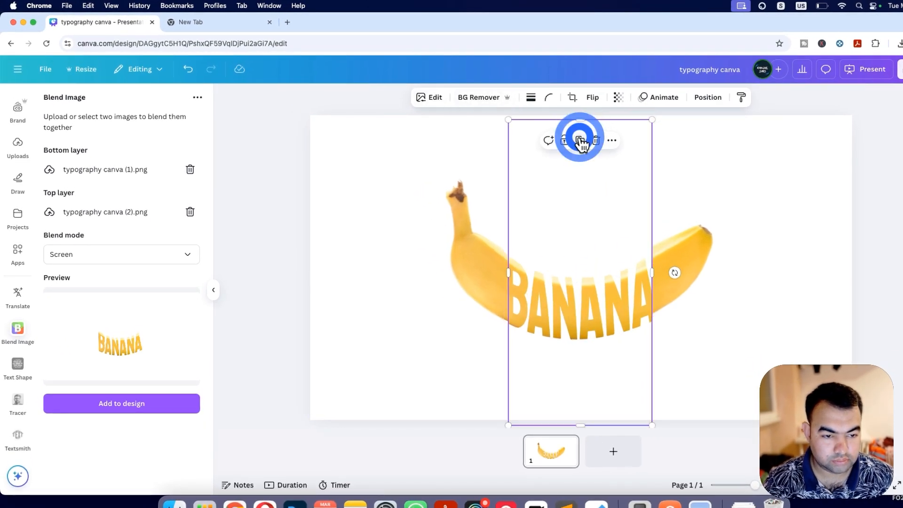
{"action": "left_click_drag", "start_coordinate": [609, 308], "coordinate": [605, 307]}
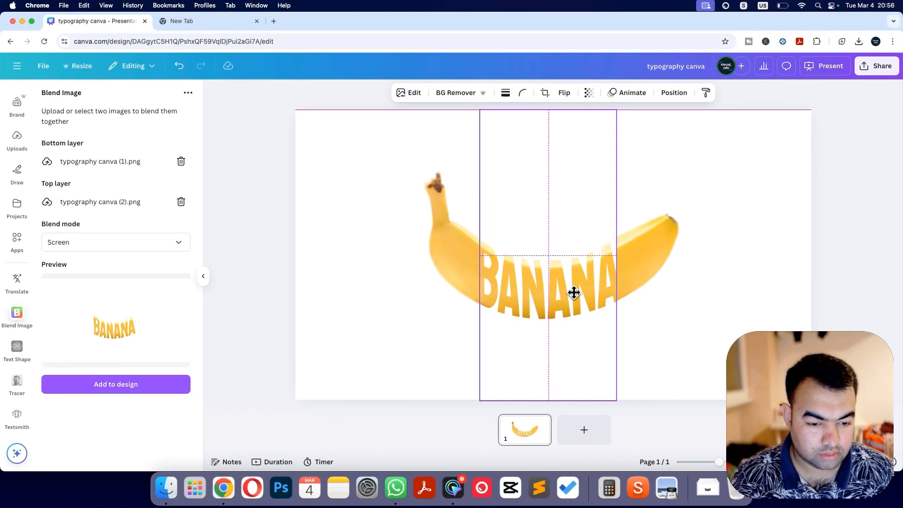
{"action": "left_click_drag", "start_coordinate": [573, 293], "coordinate": [575, 292]}
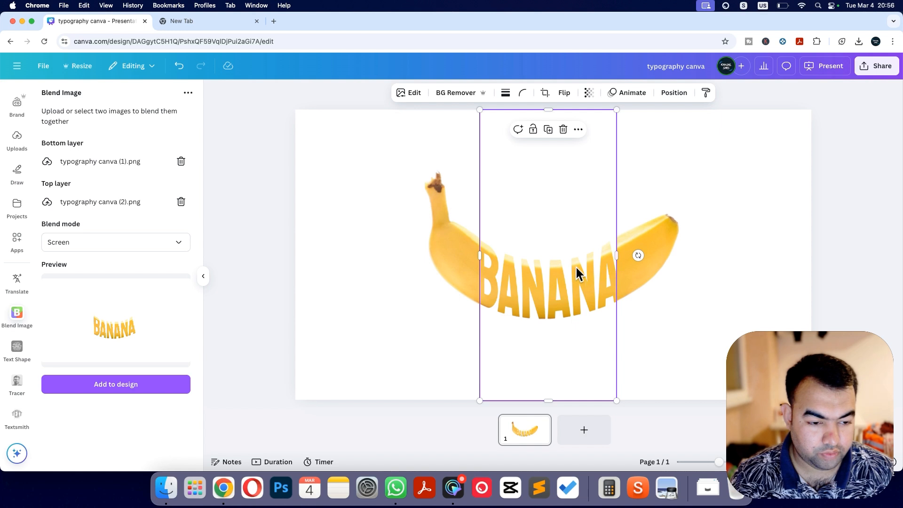
Crop the duplicate to a narrow strip over the last A, and trim the original blended image's edge to meet that strip.
{"action": "mouse_move", "coordinate": [619, 256]}
{"action": "left_mouse_down"}
{"action": "mouse_move", "coordinate": [597, 268]}
{"action": "mouse_move", "coordinate": [608, 269]}
{"action": "left_mouse_up"}
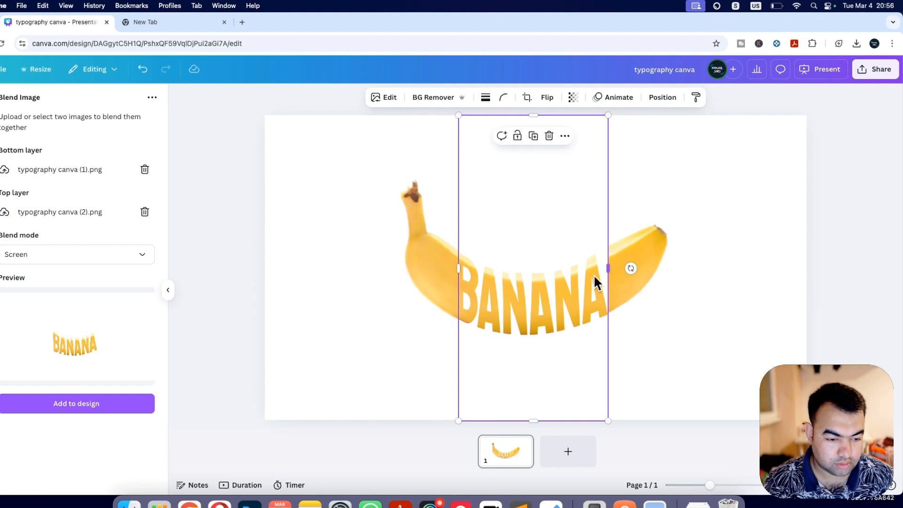
{"action": "left_click_drag", "start_coordinate": [461, 273], "coordinate": [592, 272]}
{"action": "left_click", "coordinate": [569, 291]}
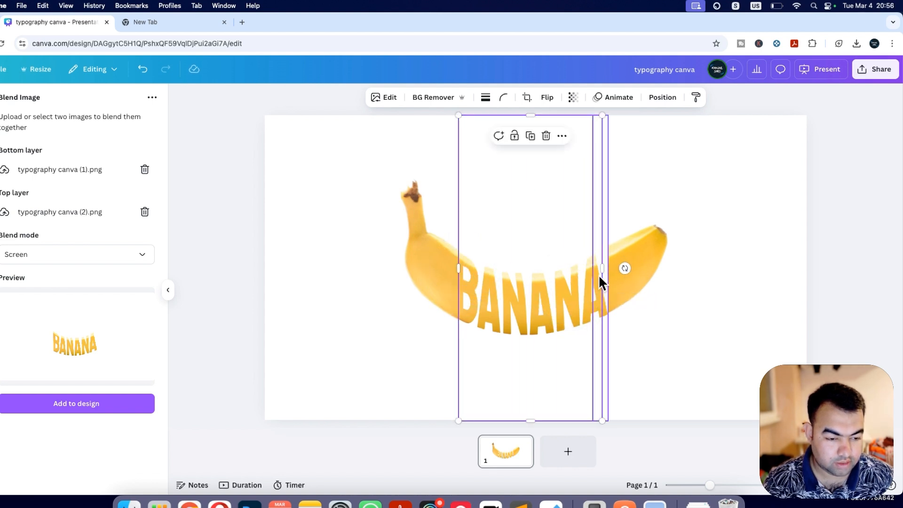
{"action": "left_click_drag", "start_coordinate": [601, 269], "coordinate": [594, 271]}
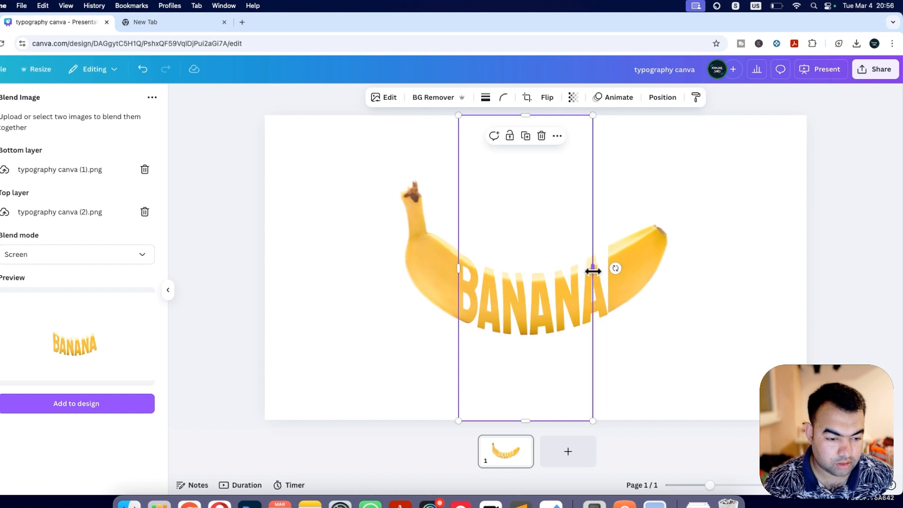
{"action": "left_click", "coordinate": [602, 296]}
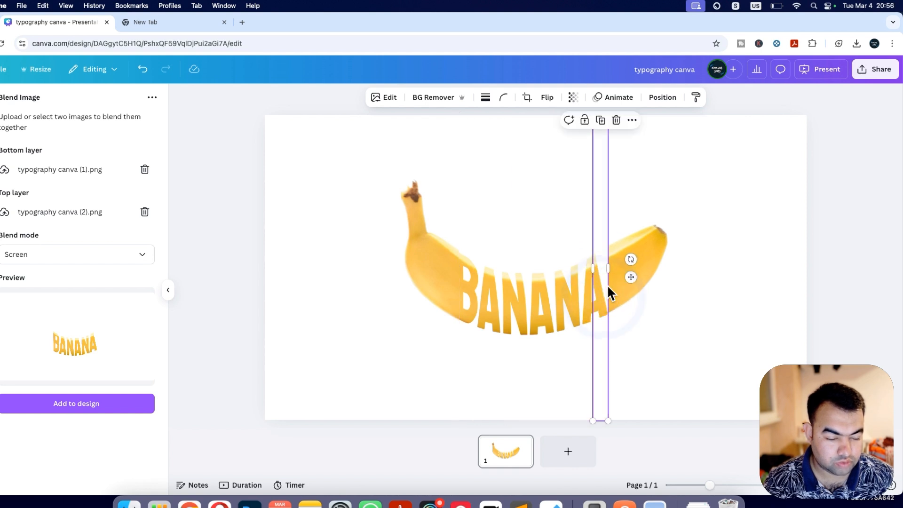
{"action": "left_click", "coordinate": [376, 314]}
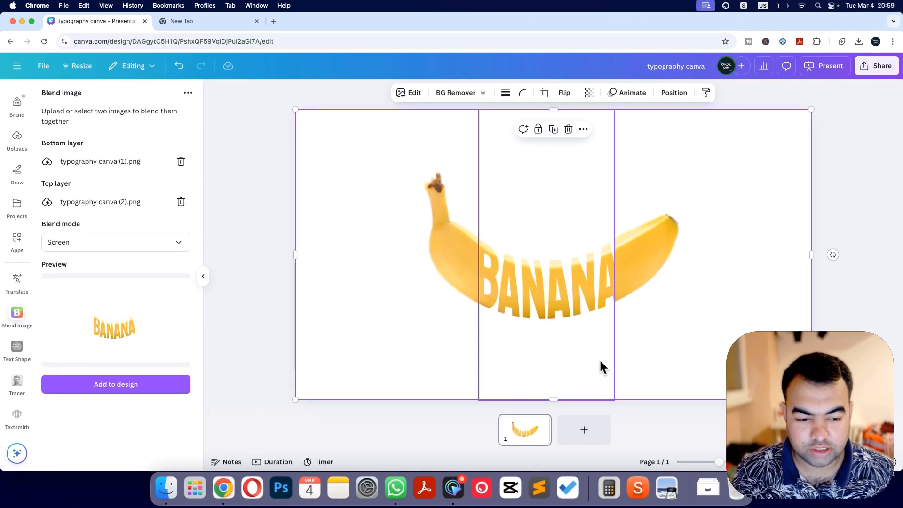
Search the elements for drop shadow graphics and add the small, soft elliptical shadow to the page.
{"action": "scroll", "coordinate": [17, 118], "scroll_direction": "up", "scroll_amount": 3}
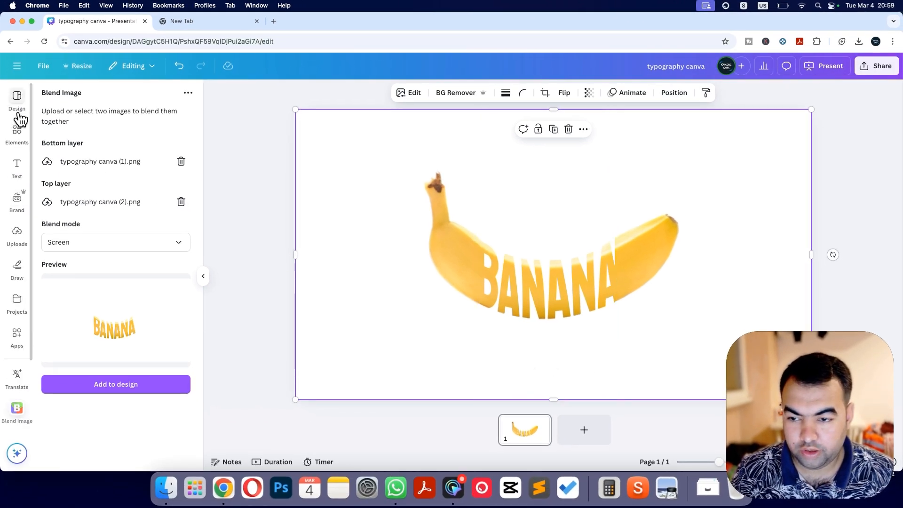
{"action": "left_click", "coordinate": [17, 130]}
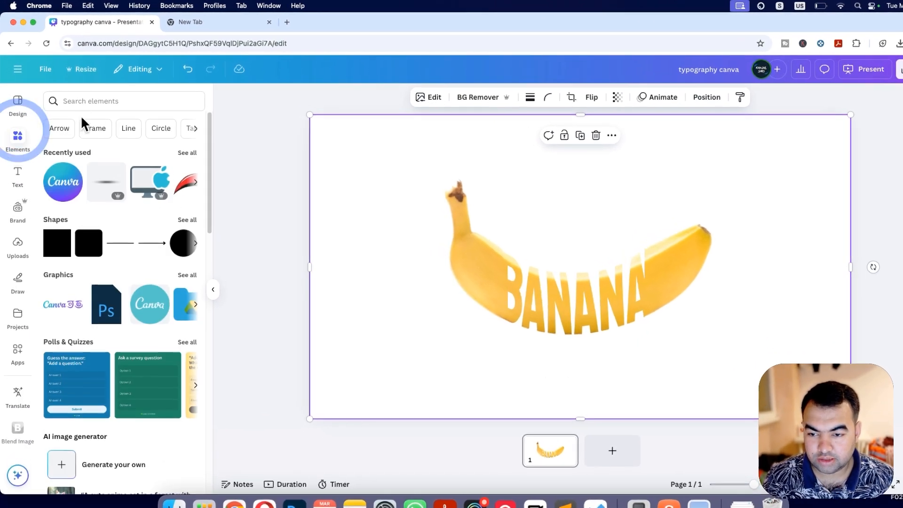
{"action": "left_click", "coordinate": [92, 101]}
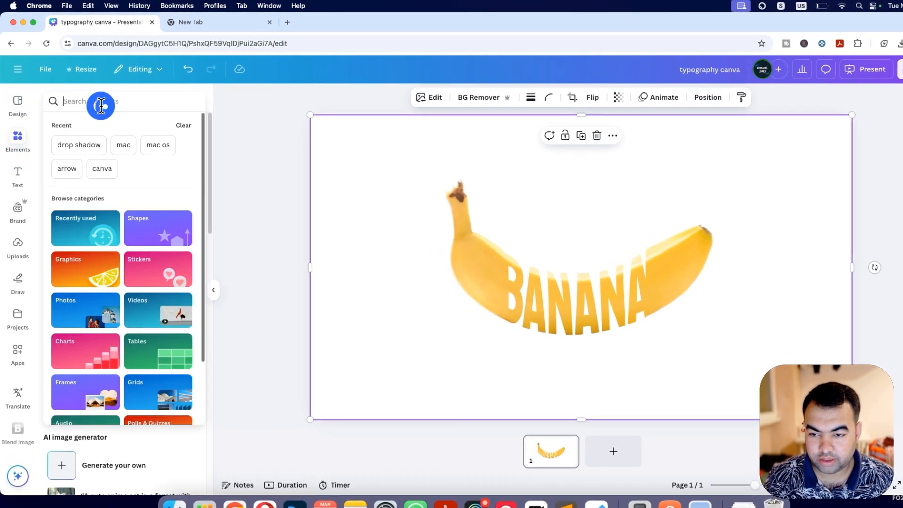
{"action": "left_click", "coordinate": [82, 144]}
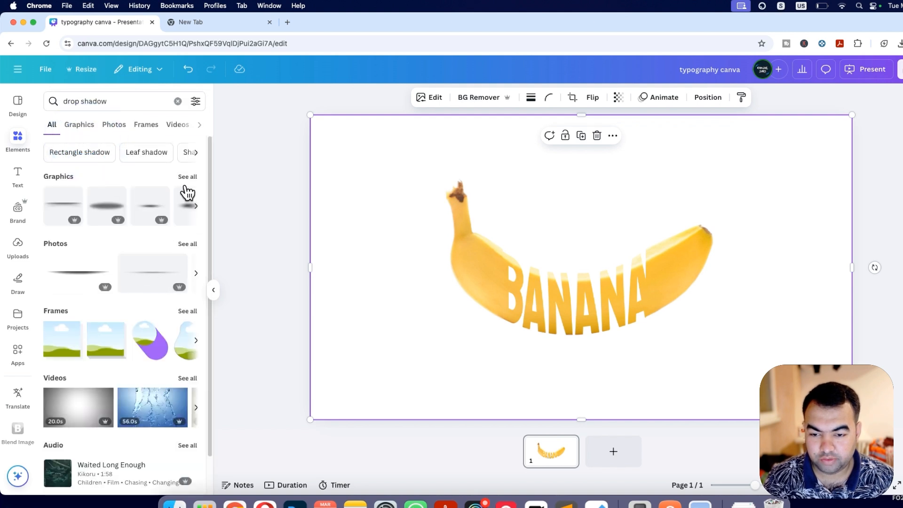
{"action": "left_click", "coordinate": [188, 178]}
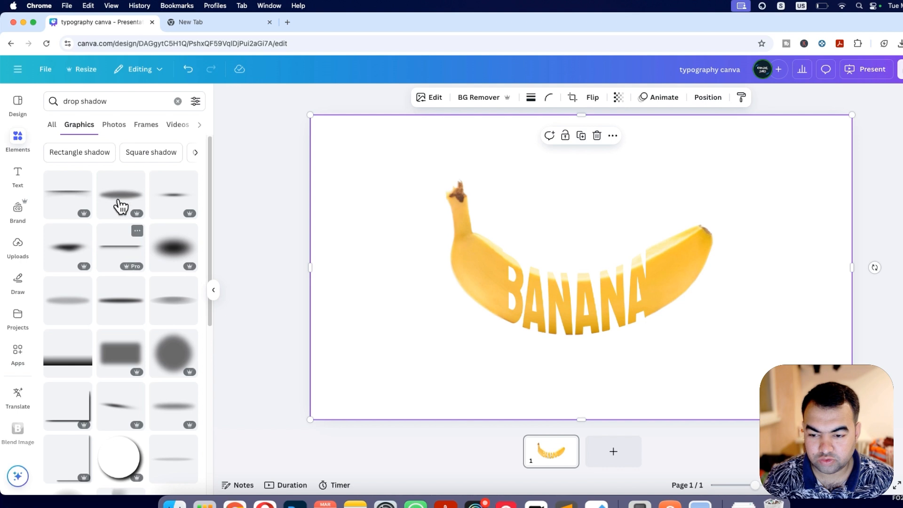
{"action": "left_click", "coordinate": [118, 207]}
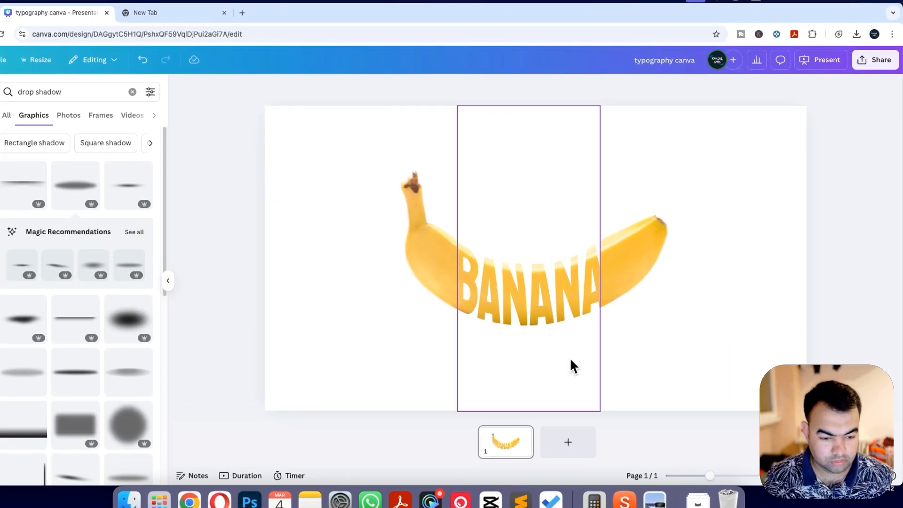
{"action": "left_click", "coordinate": [126, 187]}
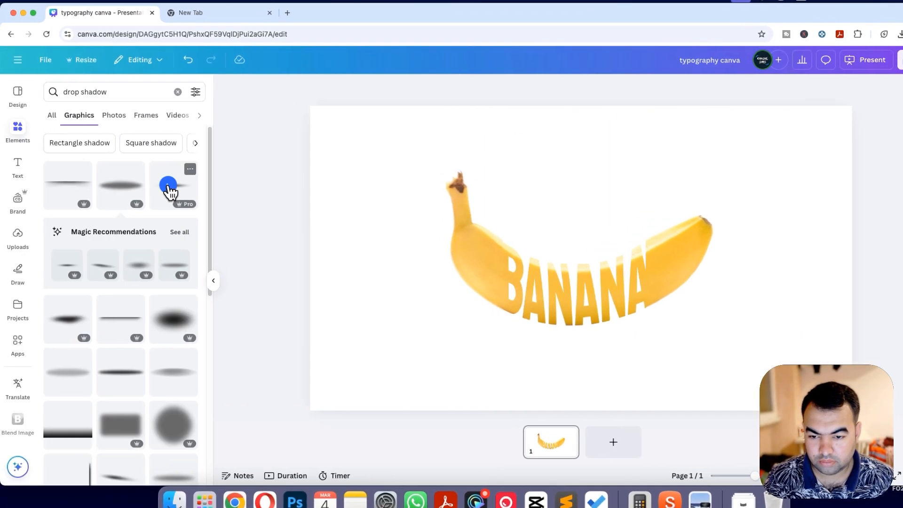
Enlarge the shadow and place it beneath the banana as a wide, soft ellipse.
{"action": "left_click_drag", "start_coordinate": [570, 250], "coordinate": [611, 361]}
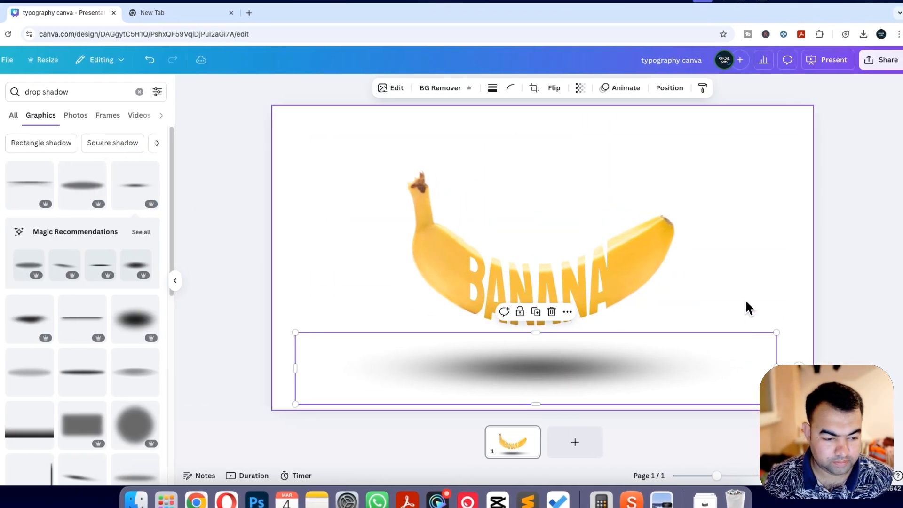
{"action": "left_click", "coordinate": [747, 305]}
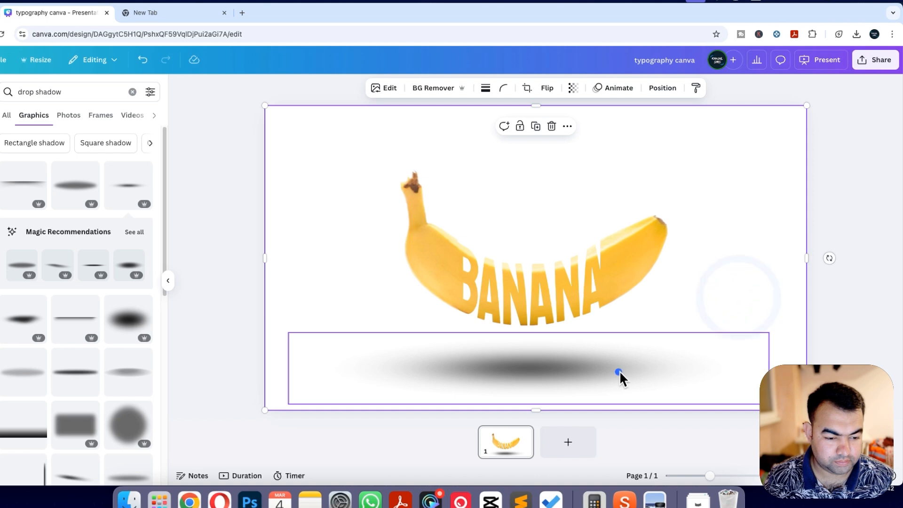
{"action": "left_click", "coordinate": [623, 371]}
{"action": "left_click", "coordinate": [629, 376]}
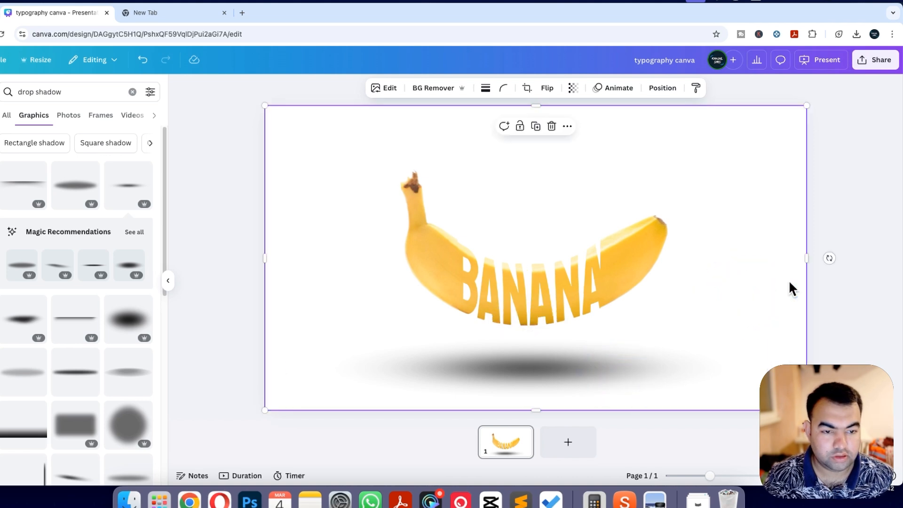
{"action": "left_click", "coordinate": [849, 227]}
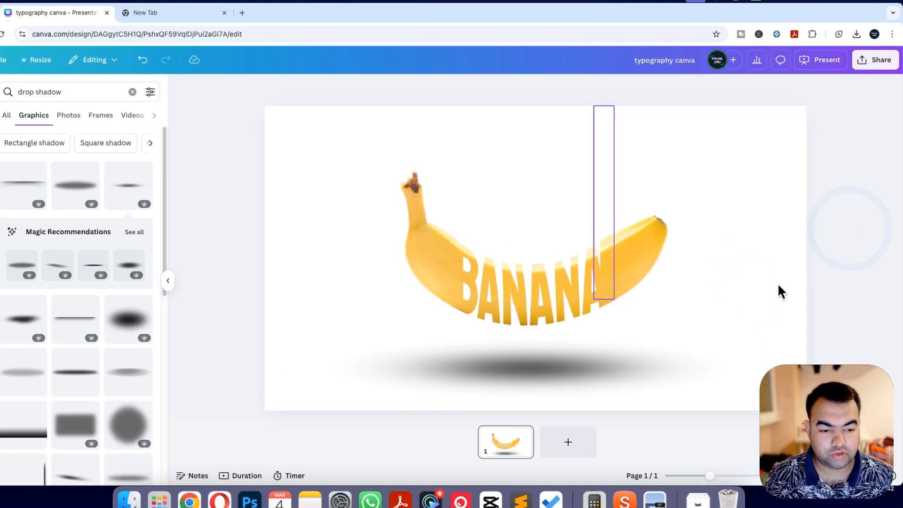